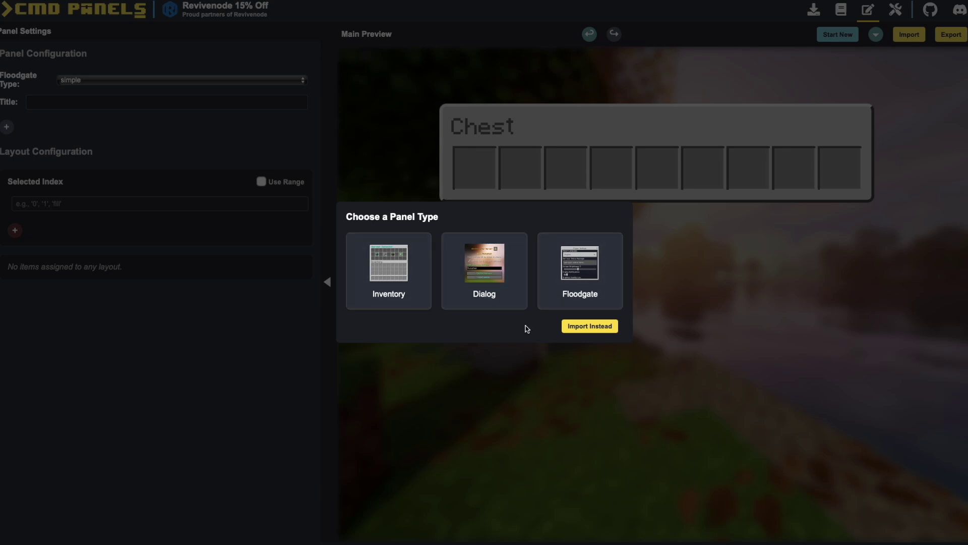
Look at the YAML import option, cancel it, and start a new Inventory panel instead.
{"action": "left_click", "coordinate": [580, 327]}
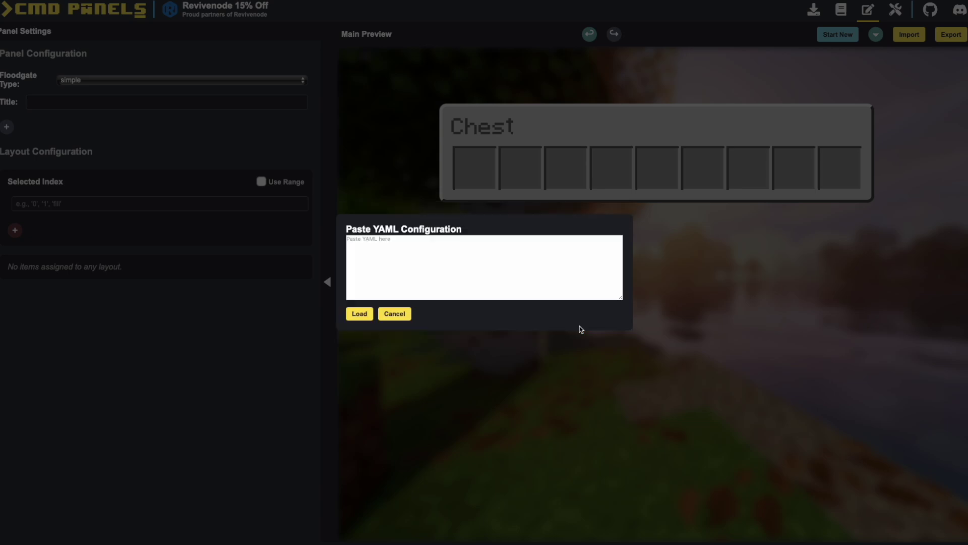
{"action": "left_click", "coordinate": [417, 273]}
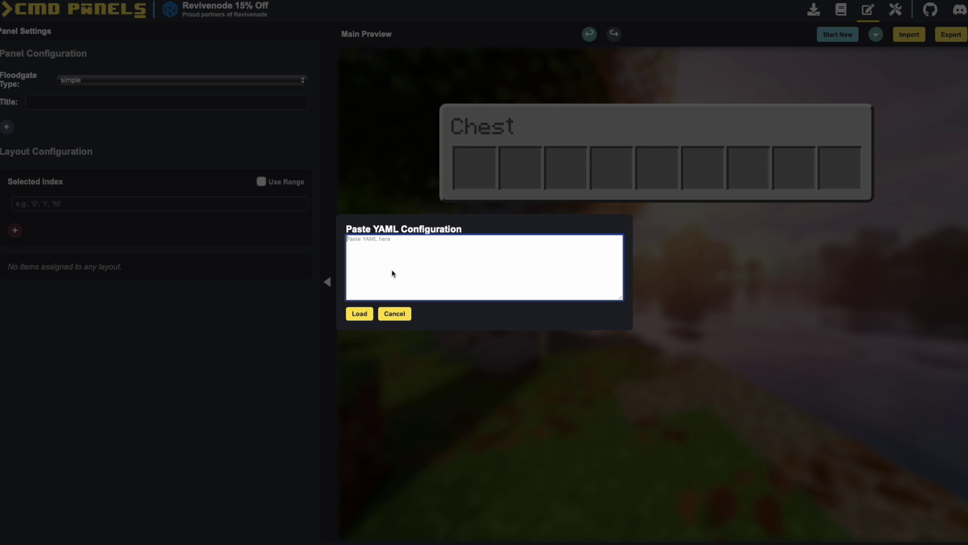
{"action": "left_click", "coordinate": [393, 313]}
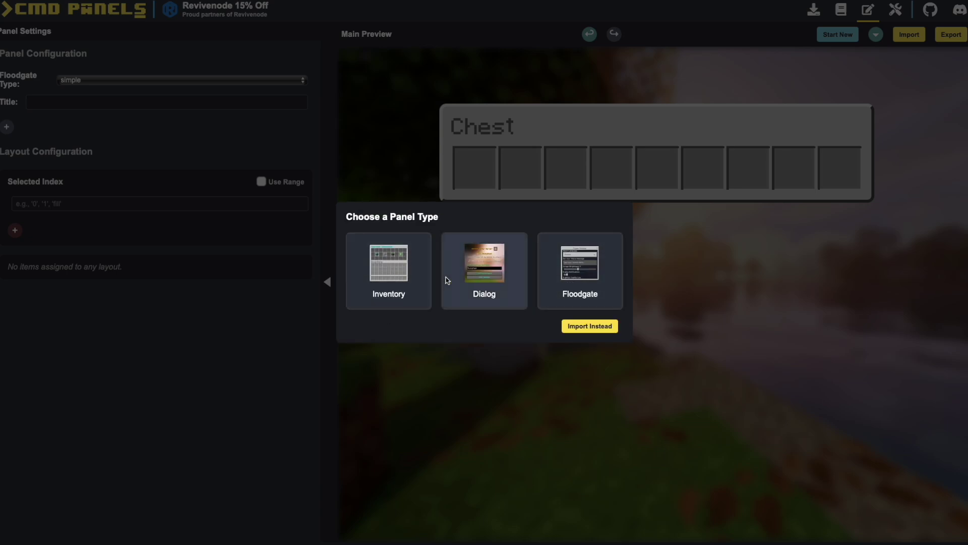
{"action": "left_click", "coordinate": [396, 281]}
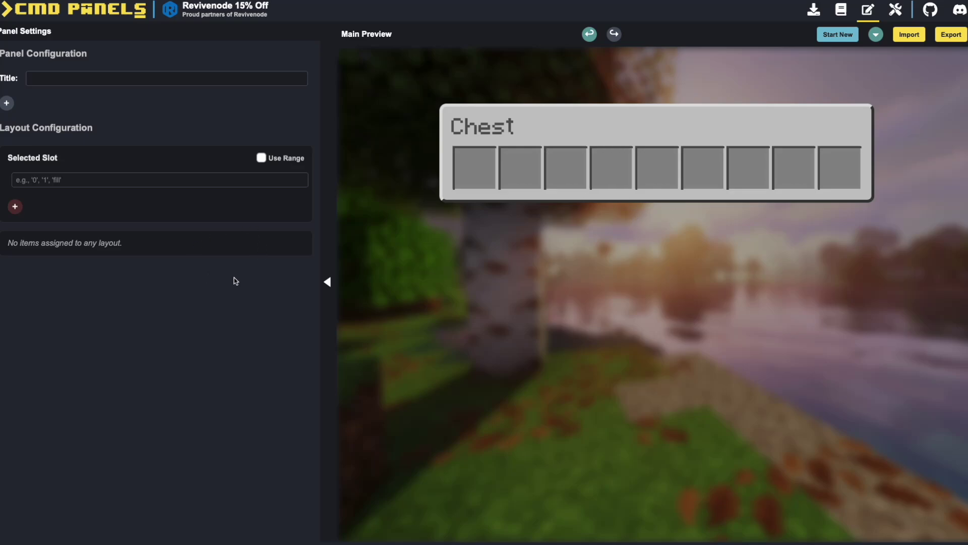
Switch the side panel between Component Settings and Panel Settings to see both views.
{"action": "left_click", "coordinate": [326, 282]}
{"action": "left_click", "coordinate": [326, 282]}
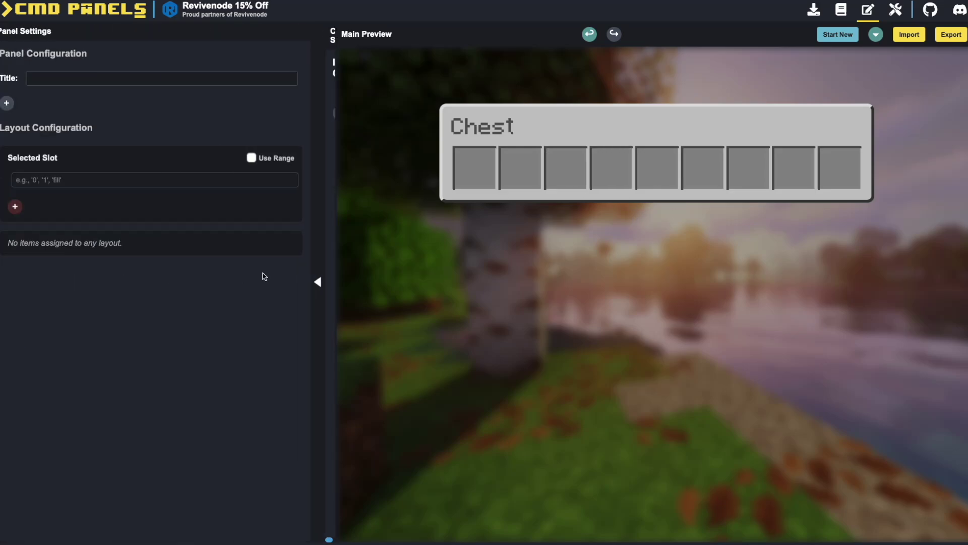
{"action": "left_click", "coordinate": [327, 282]}
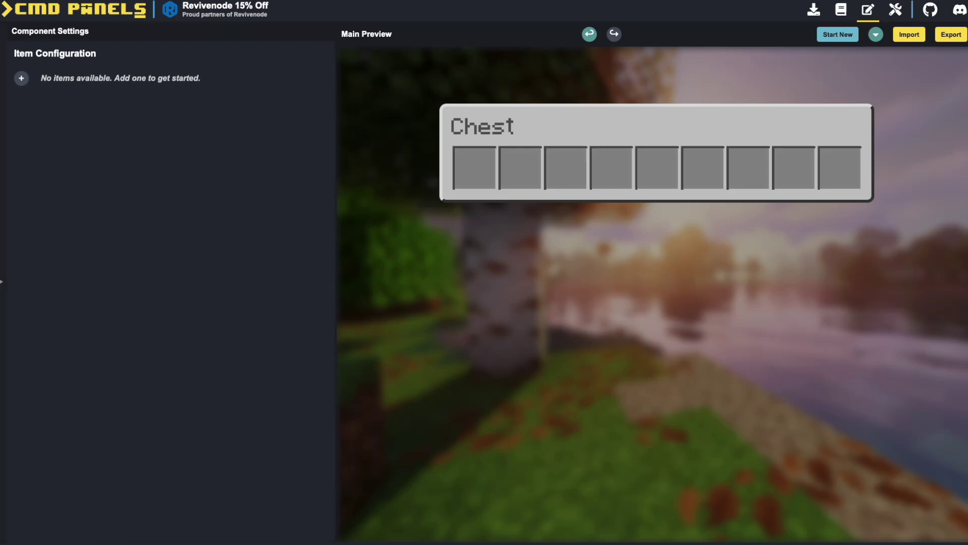
{"action": "left_click", "coordinate": [88, 35]}
{"action": "left_click", "coordinate": [326, 282]}
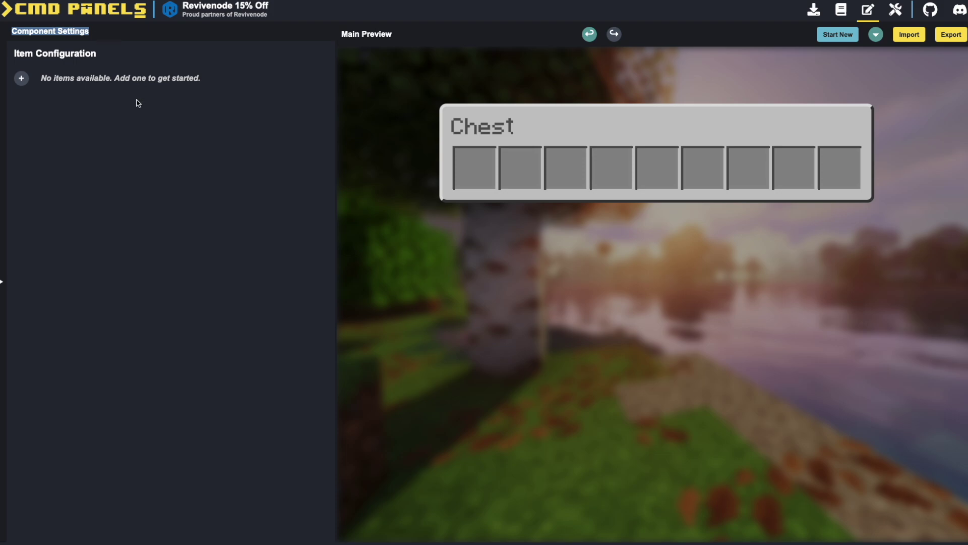
{"action": "left_click", "coordinate": [2, 282]}
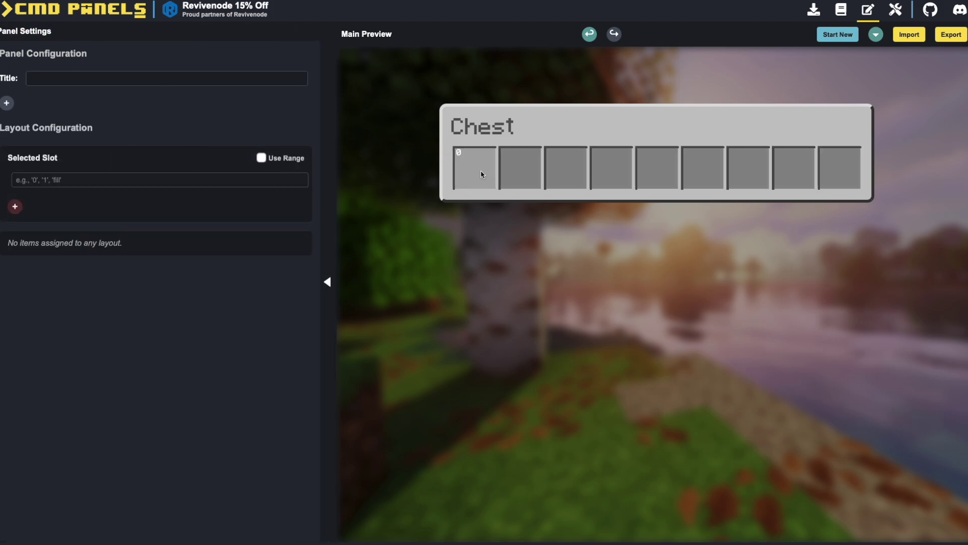
Preview the panel's generated YAML, close it, and focus the Title field.
{"action": "left_click", "coordinate": [876, 35]}
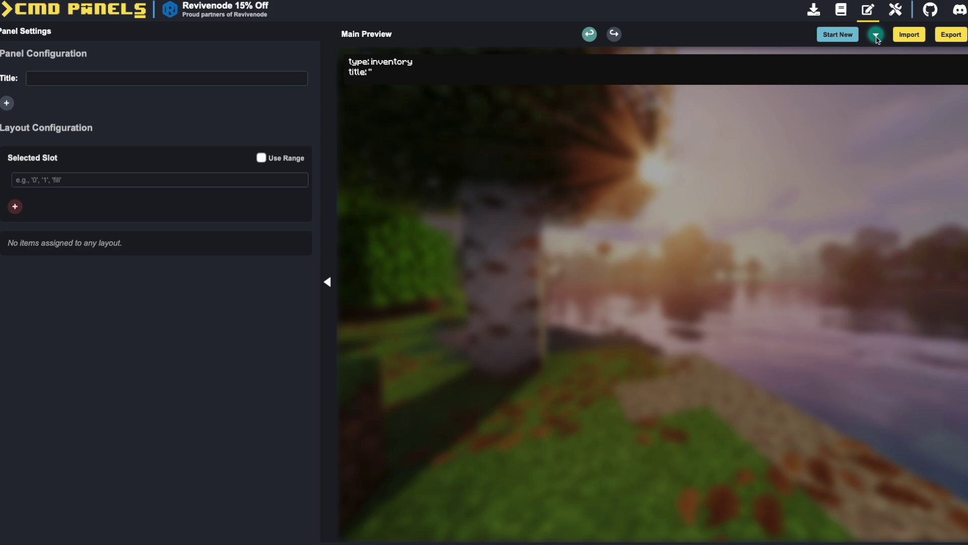
{"action": "left_click", "coordinate": [876, 36]}
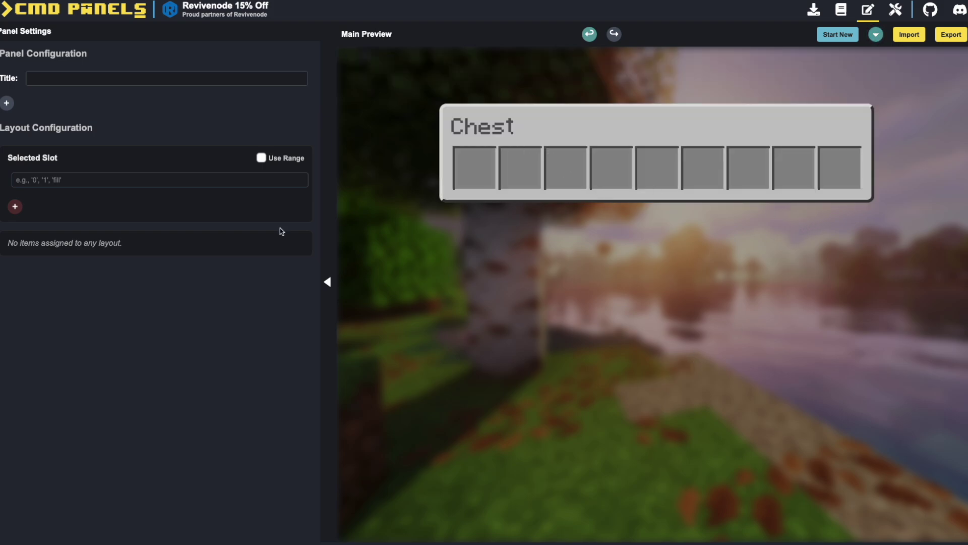
{"action": "left_click", "coordinate": [52, 81]}
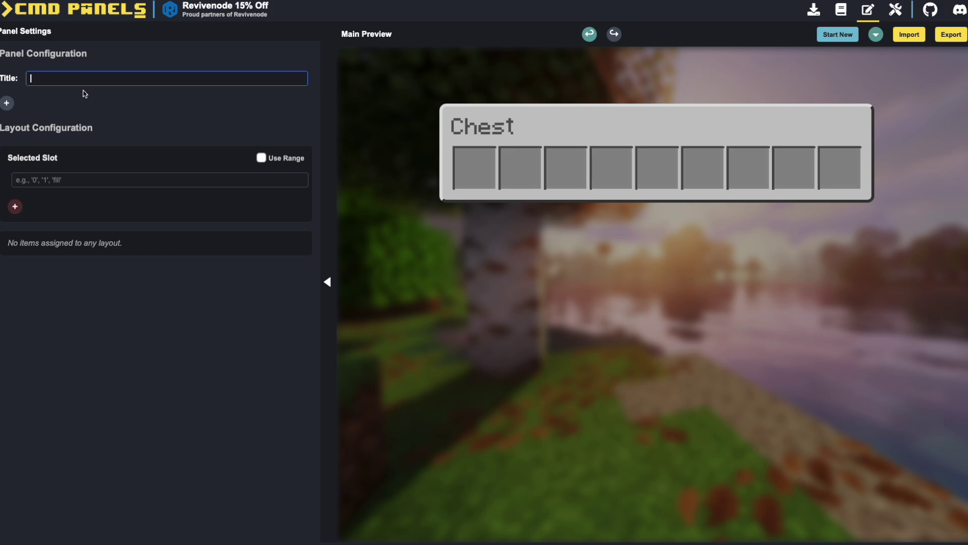
Enter the title <dark_aqua><bold>Server Selector, correcting the typos along the way.
{"action": "type", "text": "<"}
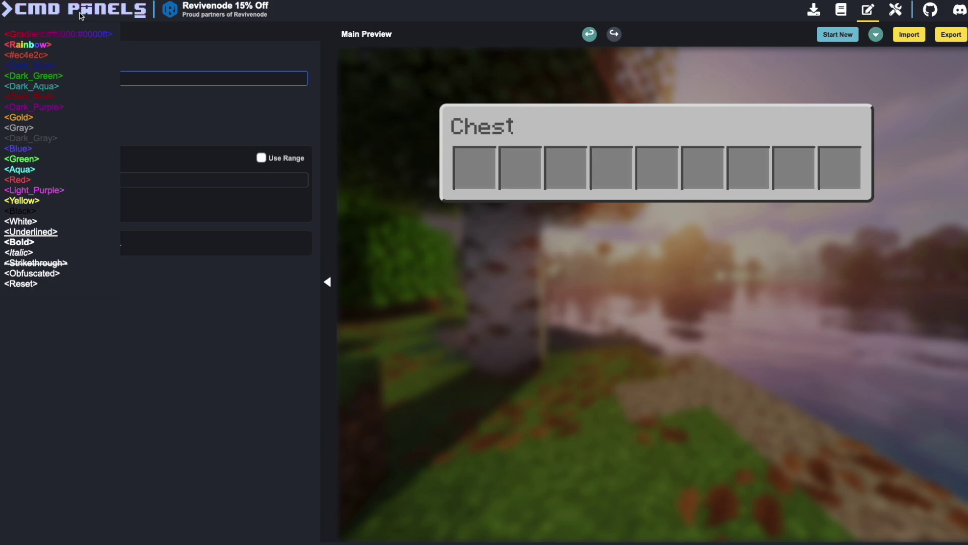
{"action": "key", "text": "BackSpace"}
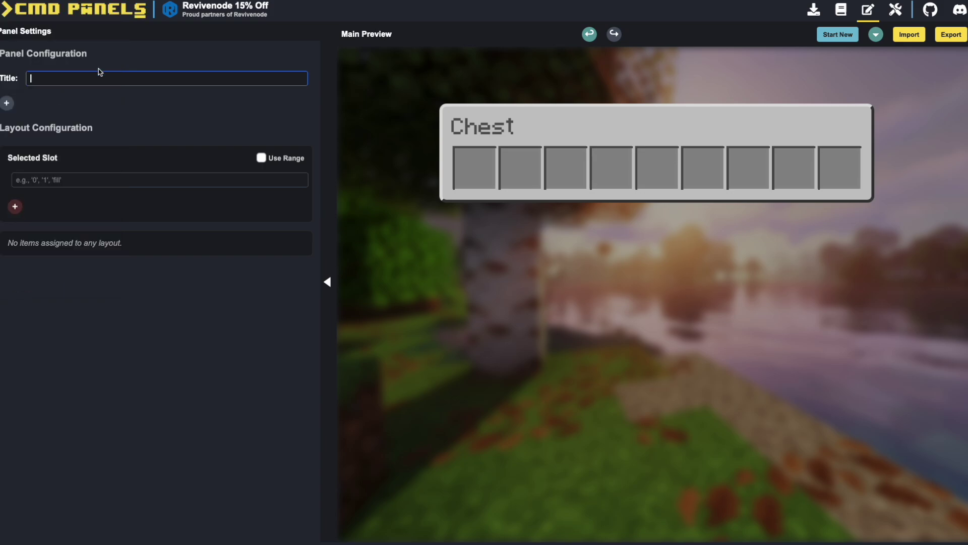
{"action": "type", "text": "<"}
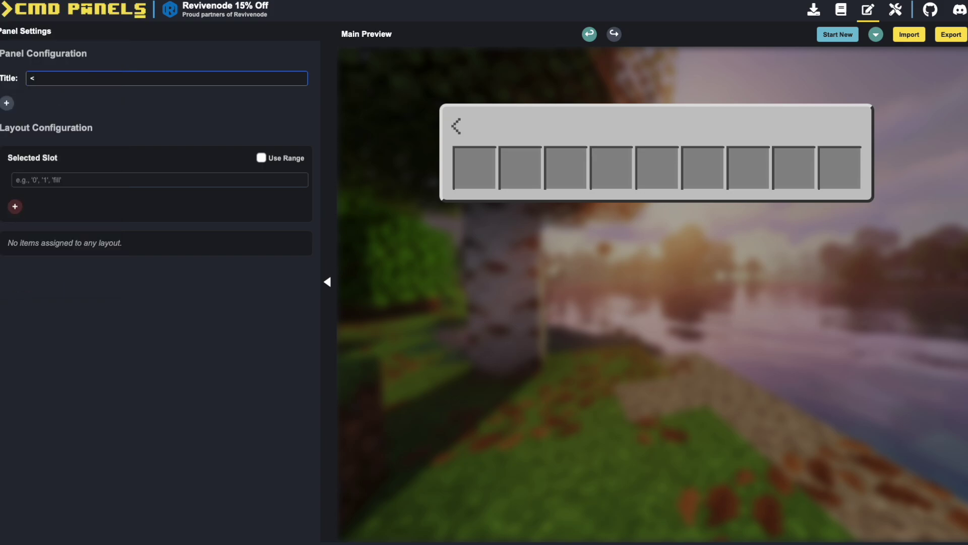
{"action": "type", "text": "dark_aqua"}
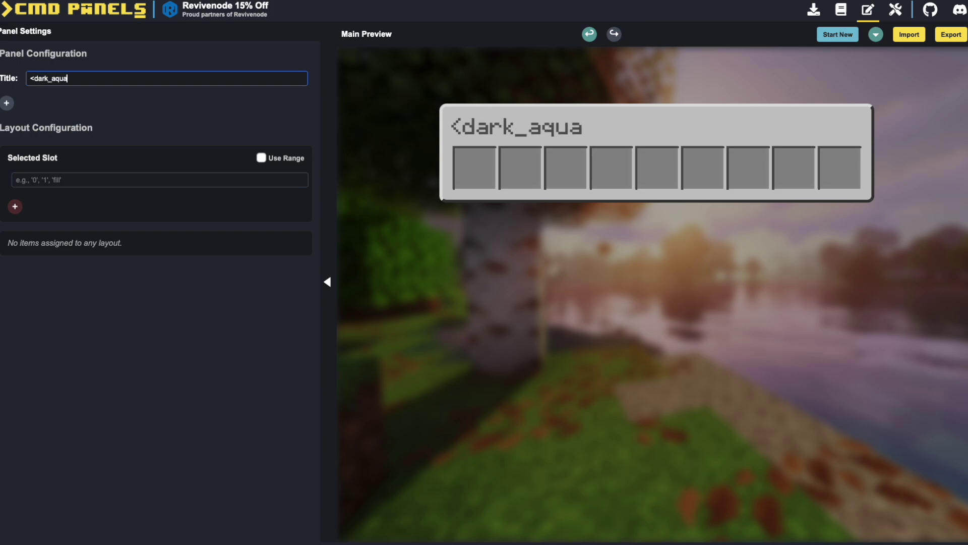
{"action": "type", "text": "><"}
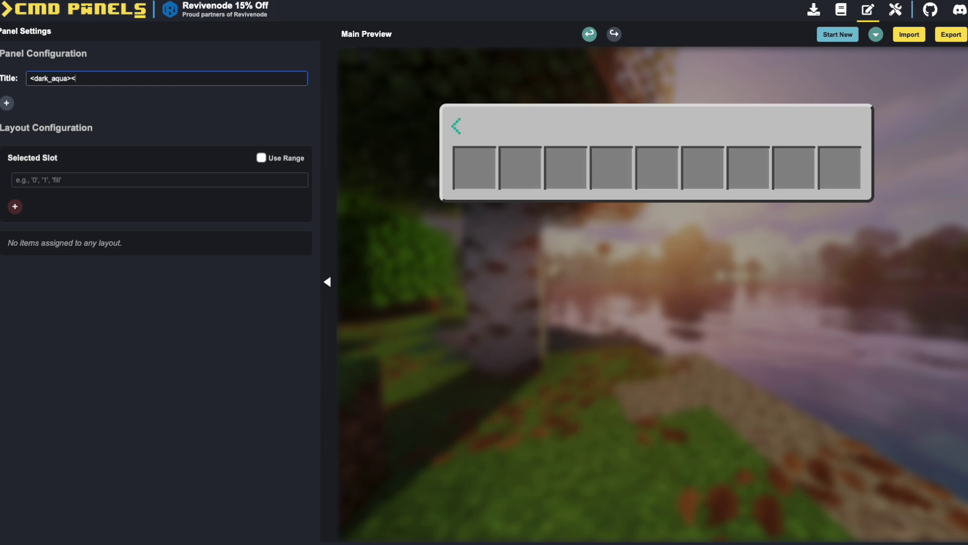
{"action": "type", "text": "b"}
{"action": "type", "text": "old>"}
{"action": "type", "text": "Service"}
{"action": "key", "text": "BackSpace"}
{"action": "key", "text": "BackSpace"}
{"action": "key", "text": "BackSpace"}
{"action": "type", "text": "er"}
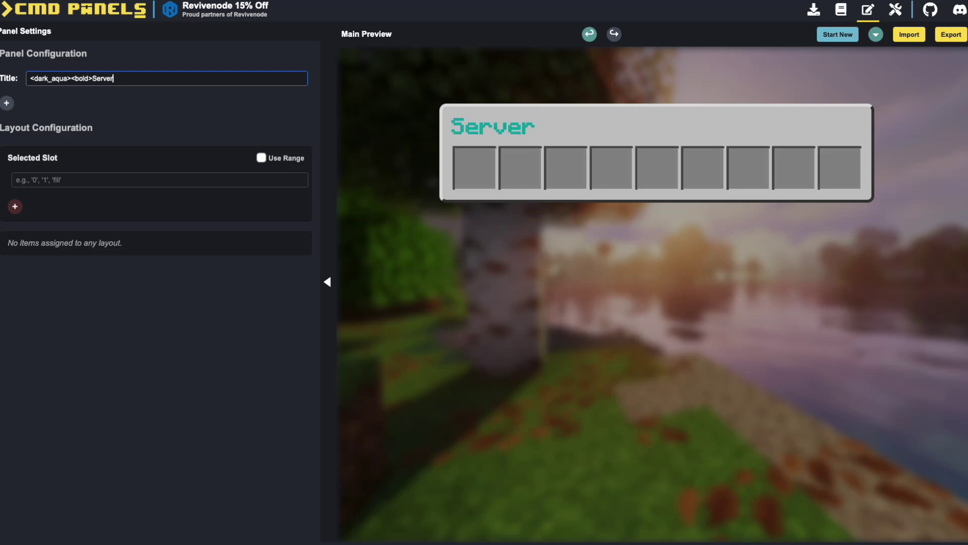
{"action": "type", "text": " Selector"}
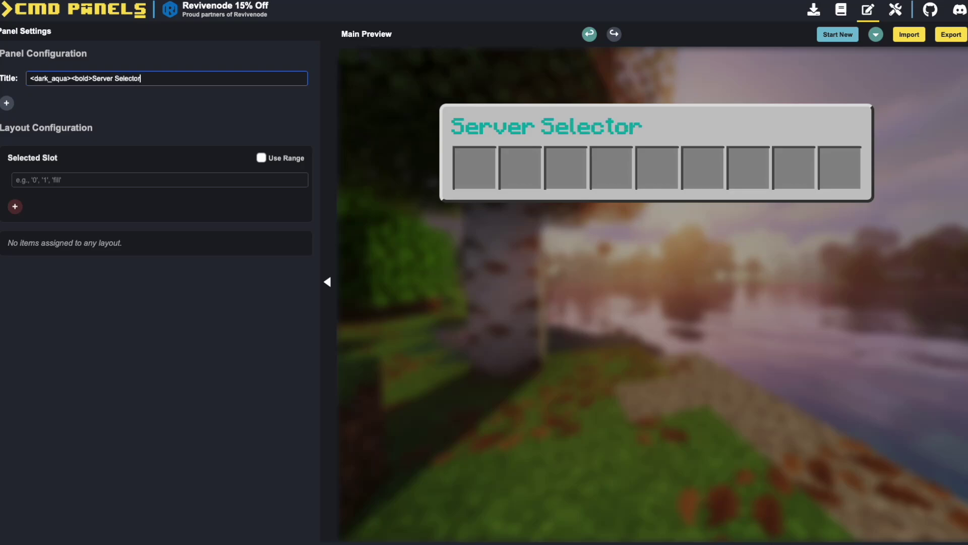
{"action": "left_click", "coordinate": [157, 119]}
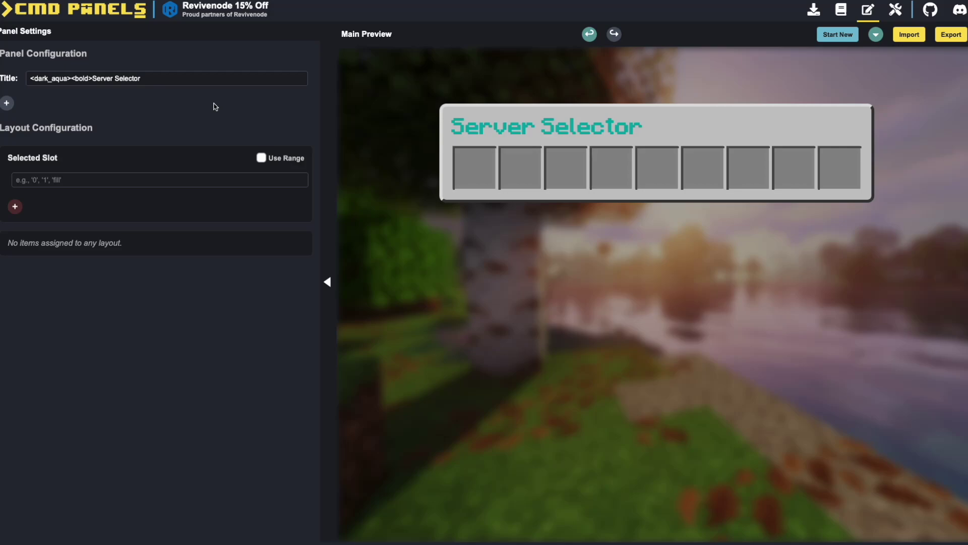
Add a Rows panel setting with the value 3.
{"action": "left_click", "coordinate": [7, 104]}
{"action": "left_click", "coordinate": [46, 104]}
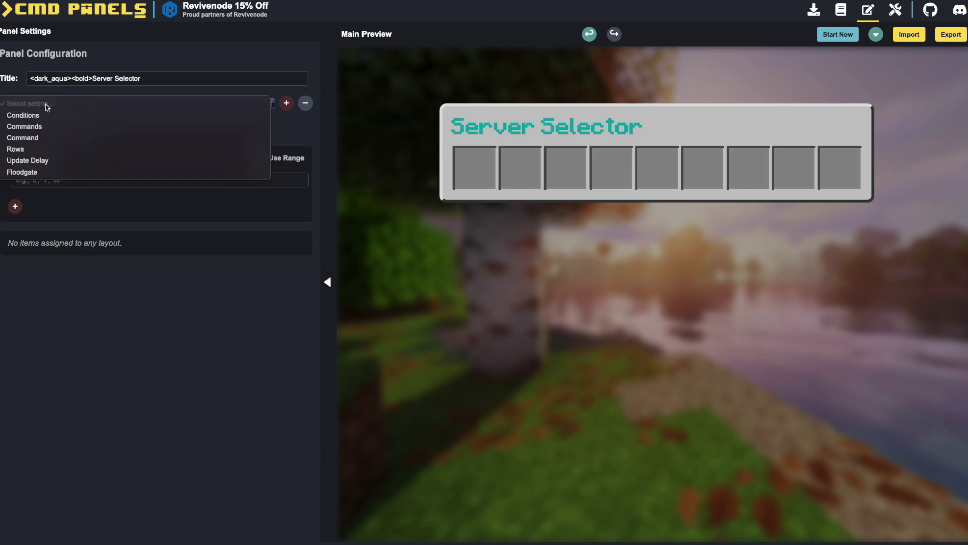
{"action": "left_click", "coordinate": [22, 149]}
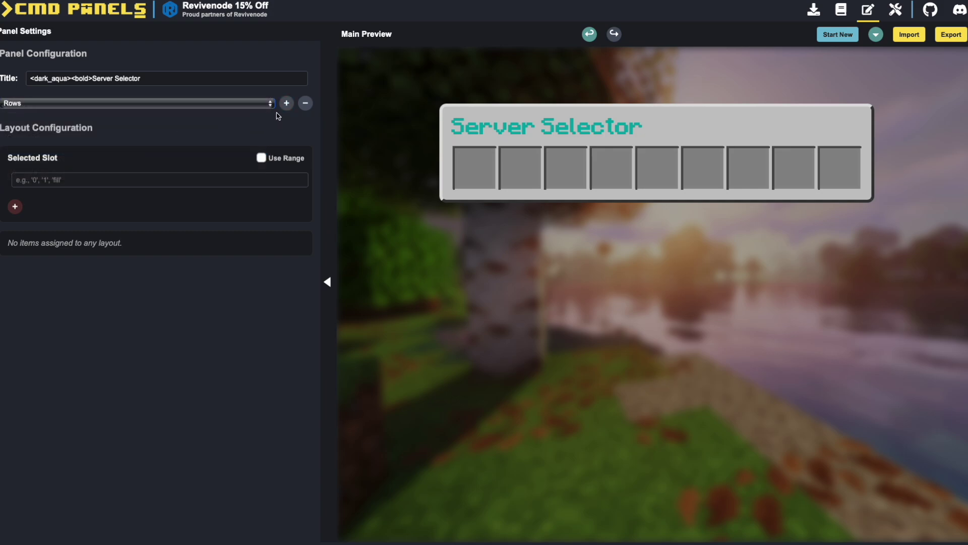
{"action": "left_click", "coordinate": [287, 105]}
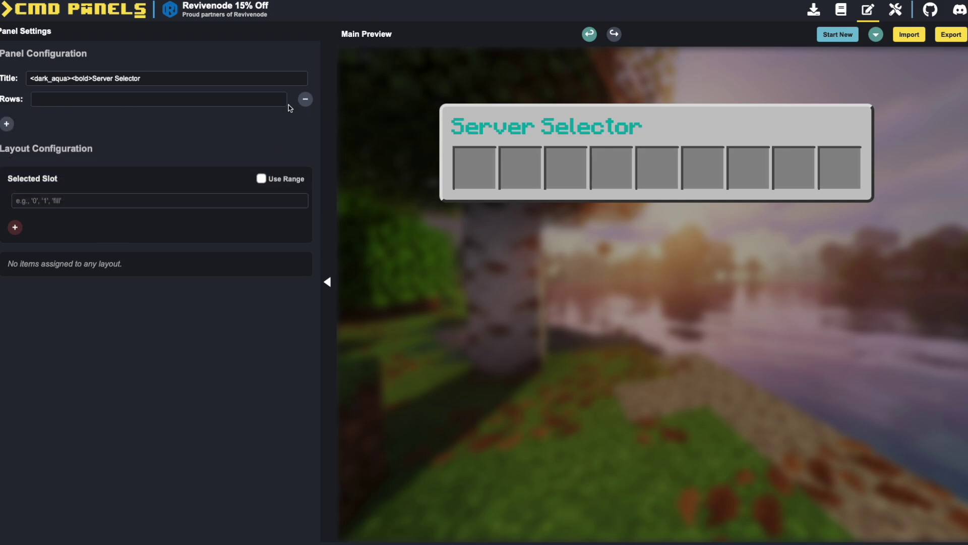
{"action": "left_click", "coordinate": [45, 99]}
{"action": "type", "text": "3"}
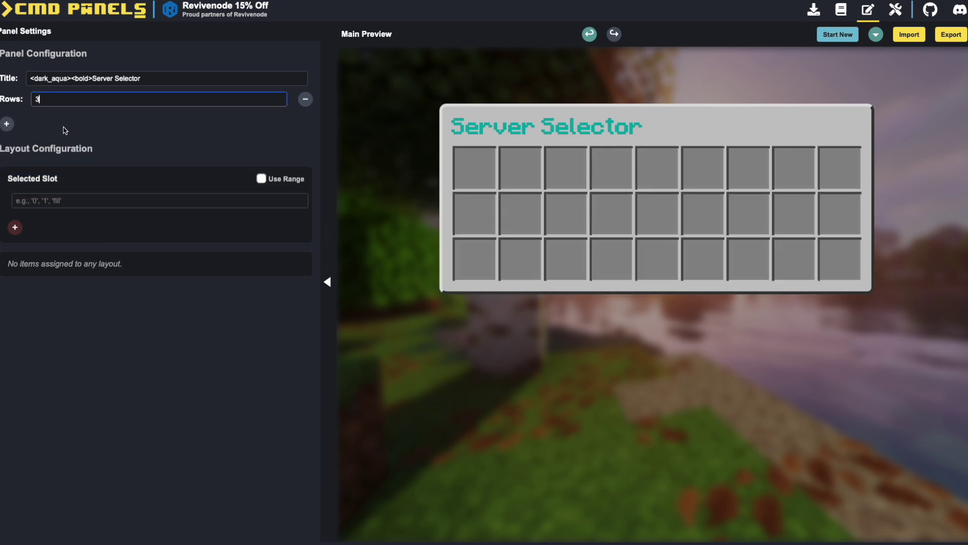
Add a Command panel setting with the value servers.
{"action": "left_click", "coordinate": [6, 124]}
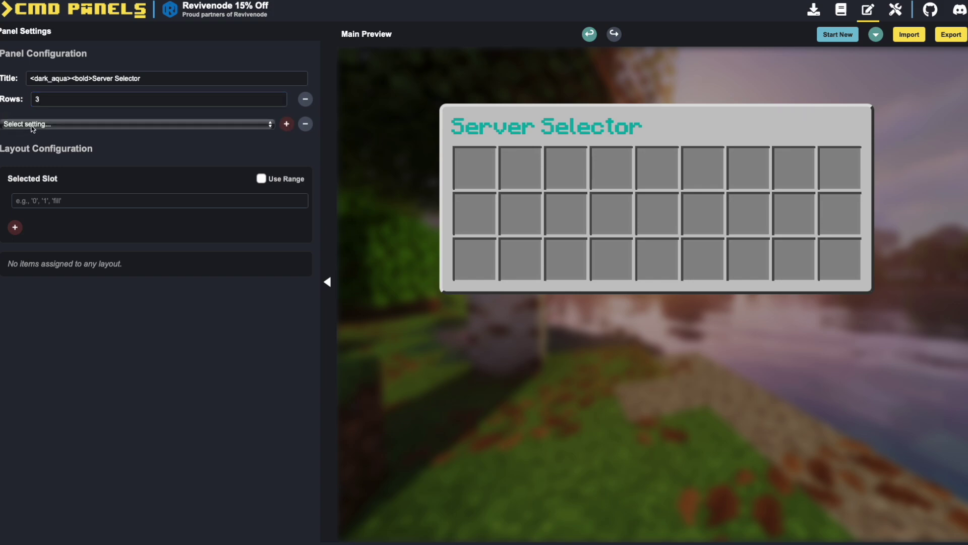
{"action": "left_click", "coordinate": [31, 125]}
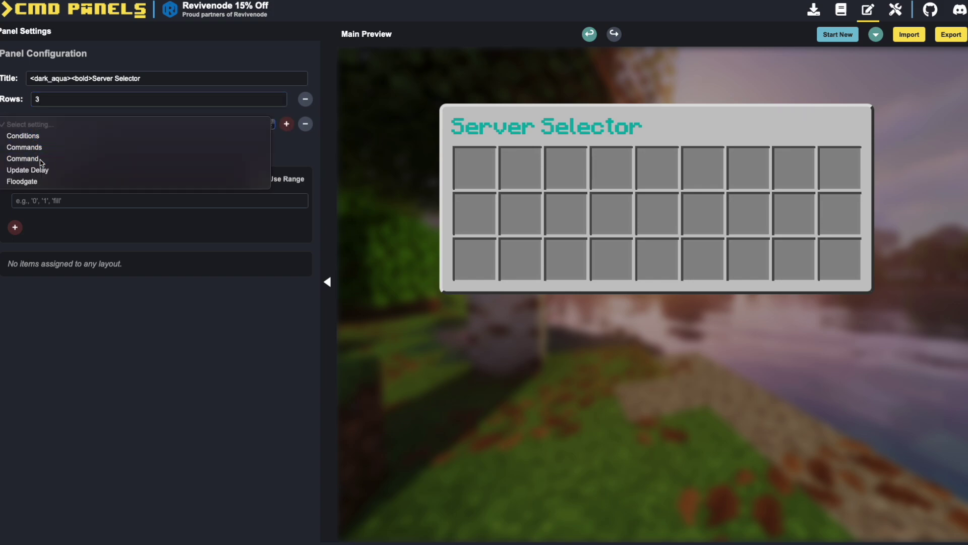
{"action": "left_click", "coordinate": [43, 158]}
{"action": "left_click", "coordinate": [285, 124]}
{"action": "left_click", "coordinate": [90, 101]}
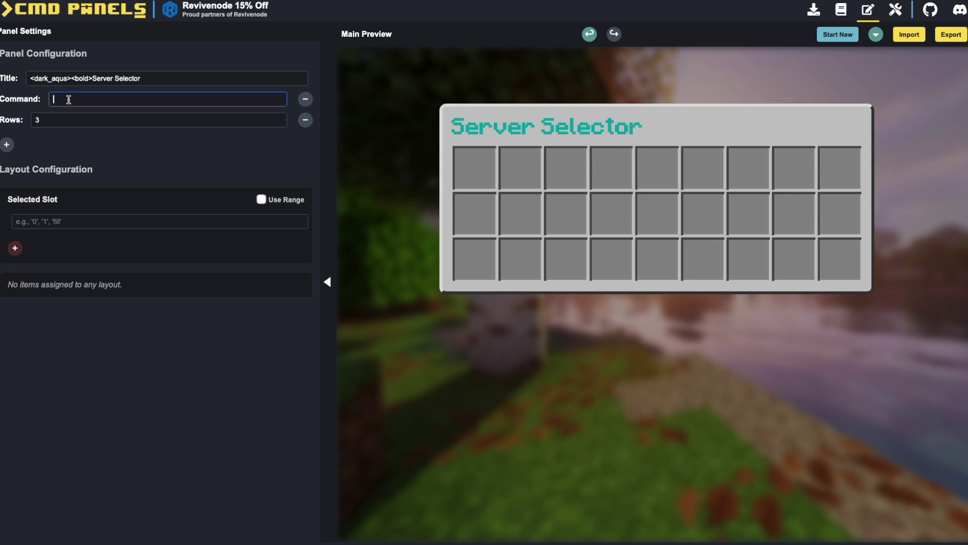
{"action": "type", "text": "servers"}
{"action": "left_click", "coordinate": [79, 150]}
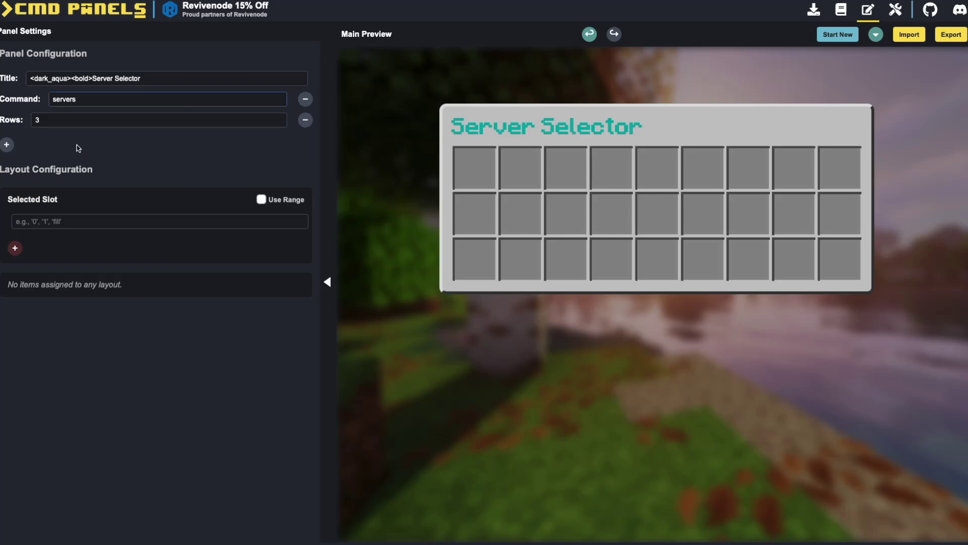
{"action": "double_click", "coordinate": [33, 120]}
{"action": "left_click", "coordinate": [93, 148]}
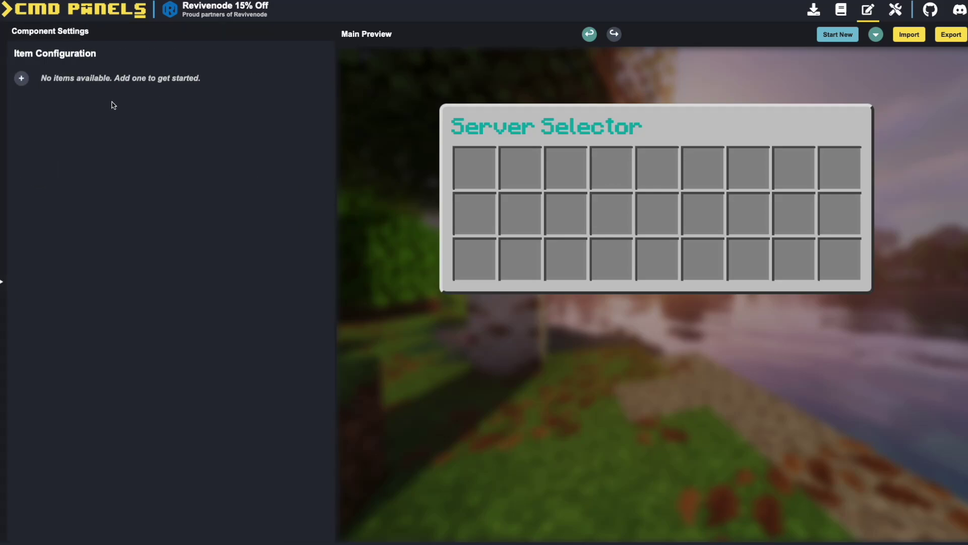
Create a minigames item with material ENDER_PEARL.
{"action": "left_click", "coordinate": [21, 78]}
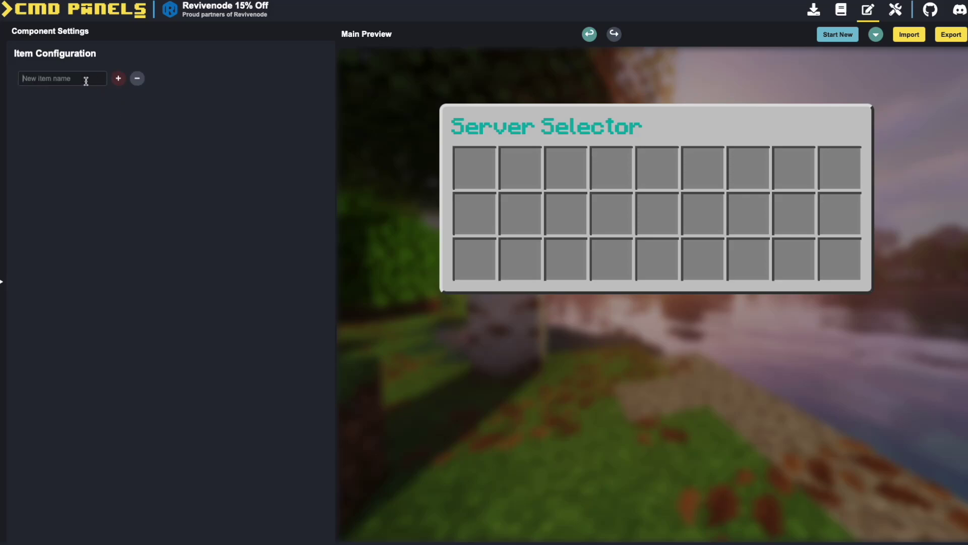
{"action": "type", "text": "minigames"}
{"action": "left_click", "coordinate": [118, 78]}
{"action": "left_click", "coordinate": [93, 108]}
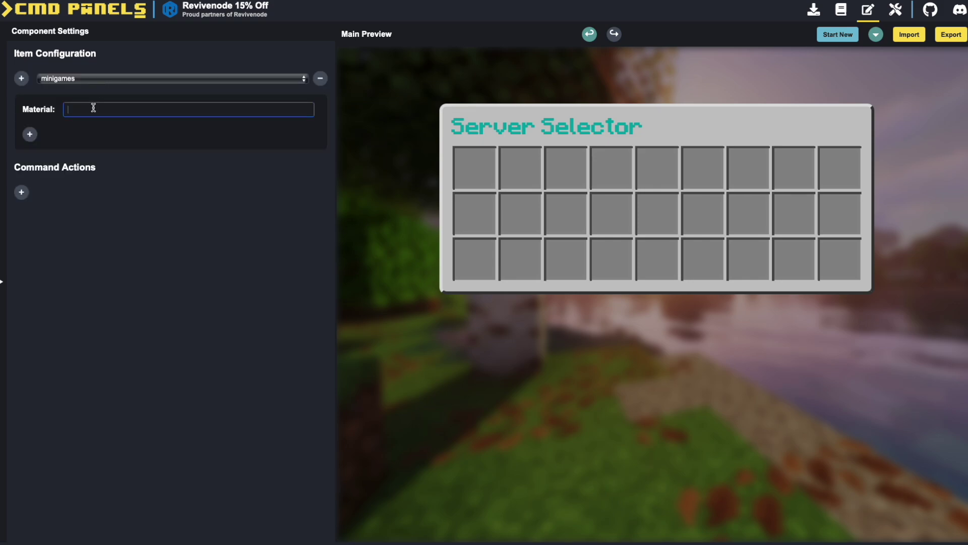
{"action": "type", "text": "ENDER_PEARL"}
{"action": "left_click", "coordinate": [121, 135]}
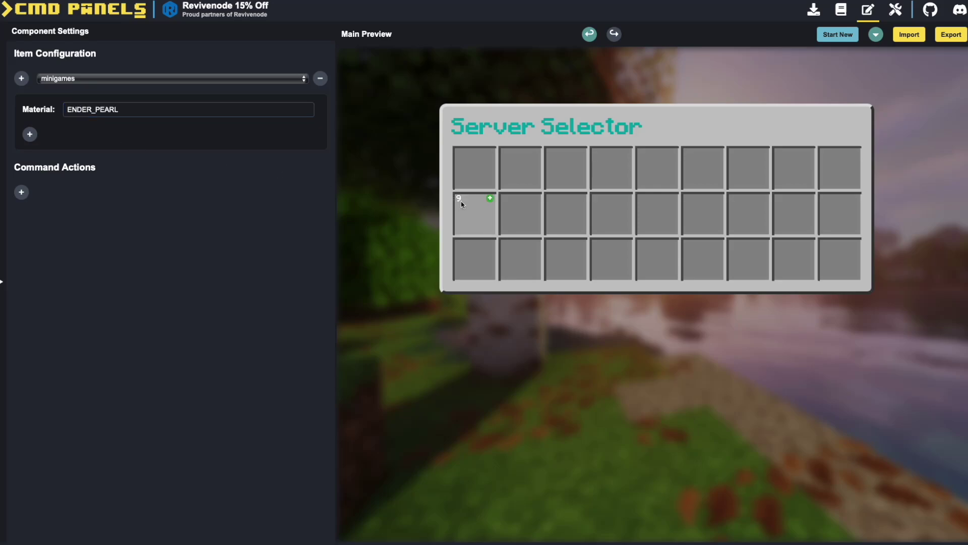
Place the minigames ender pearl in slot 10 of the preview.
{"action": "mouse_move", "coordinate": [527, 206]}
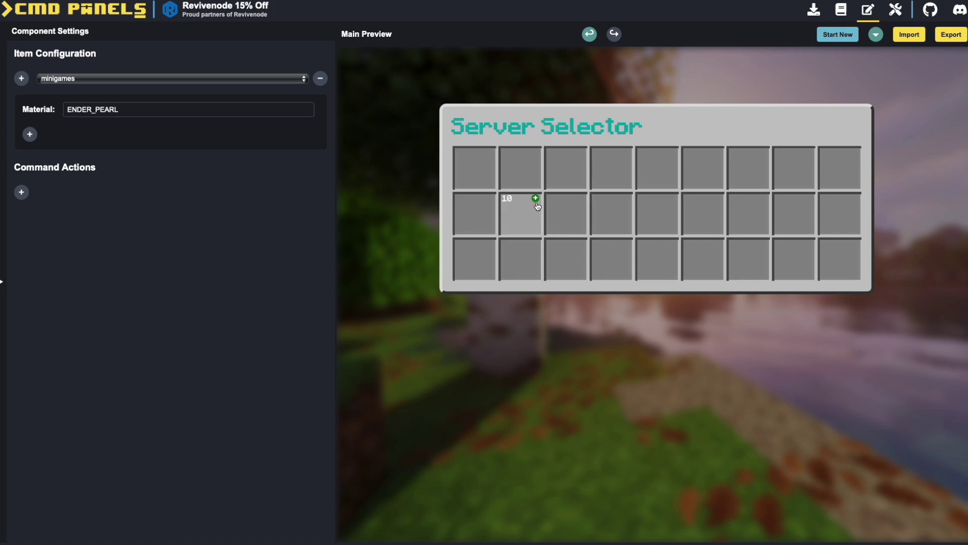
{"action": "left_click", "coordinate": [536, 199]}
{"action": "mouse_move", "coordinate": [537, 244]}
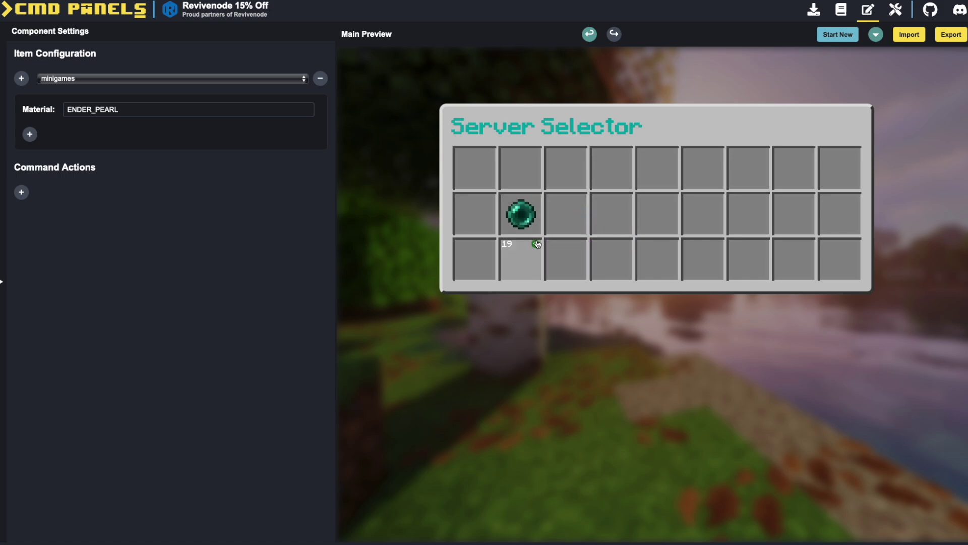
{"action": "left_click", "coordinate": [30, 134]}
Add a Name setting to the minigames item with the value <dark_aqua><bold>Minigames.
{"action": "left_click", "coordinate": [55, 135]}
{"action": "left_click", "coordinate": [55, 157]}
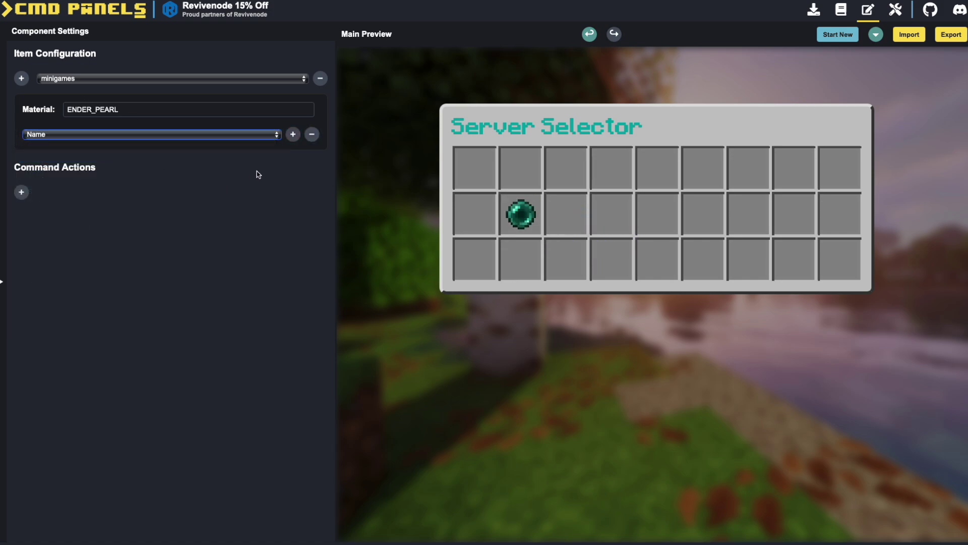
{"action": "left_click", "coordinate": [293, 135]}
{"action": "type", "text": "<dark_aqua><bold>Minigames"}
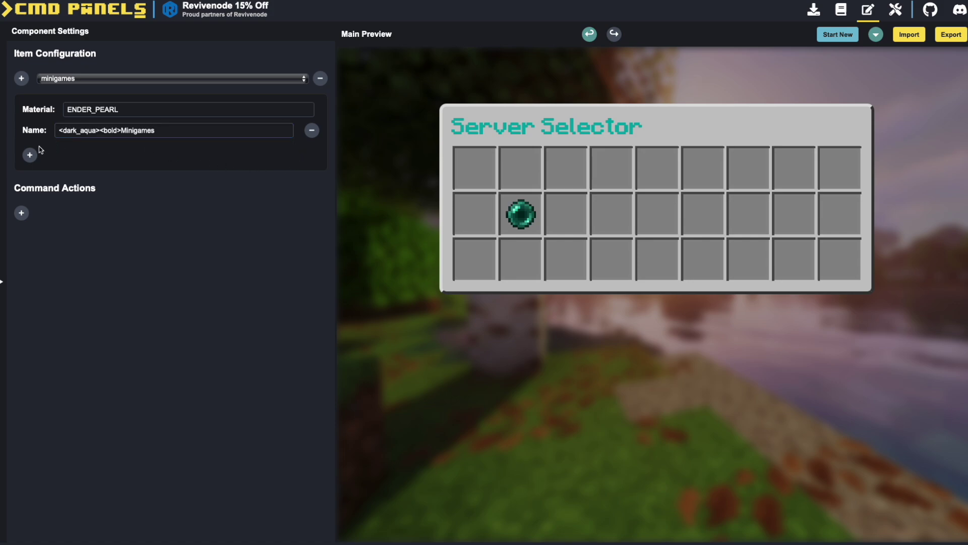
Add a Lore setting reading &7Join the minigames lobby, removing the accidental extra row.
{"action": "left_click", "coordinate": [31, 155]}
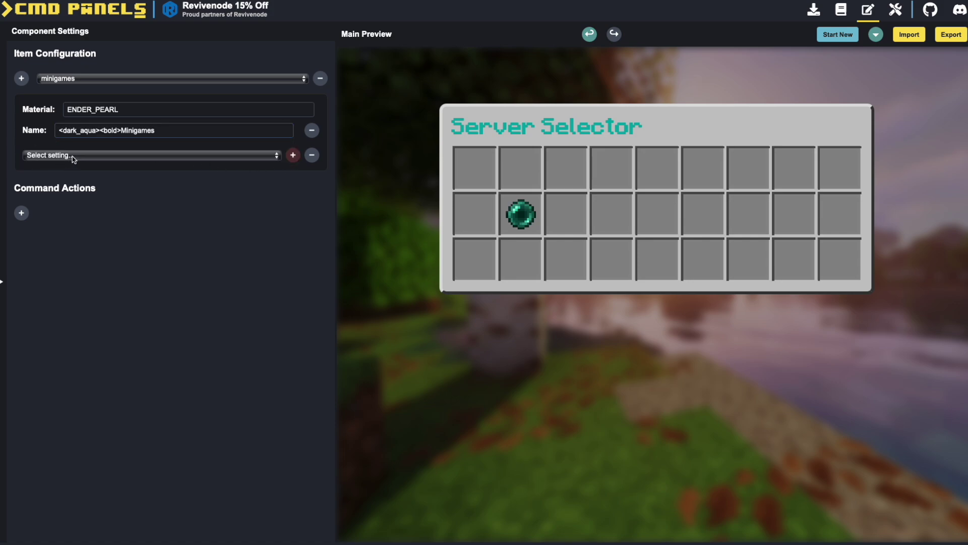
{"action": "left_click", "coordinate": [72, 157]}
{"action": "left_click", "coordinate": [35, 178]}
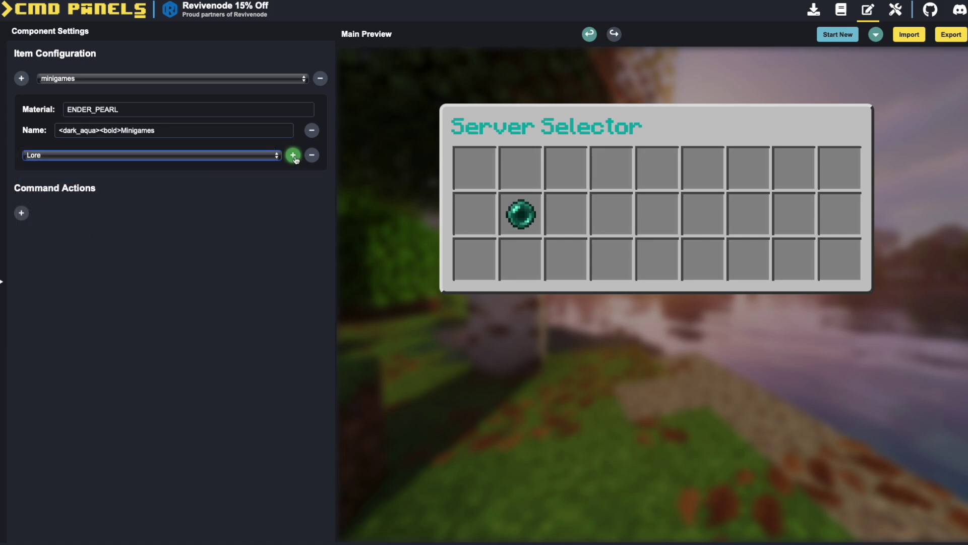
{"action": "left_click", "coordinate": [293, 154]}
{"action": "left_click", "coordinate": [31, 212]}
{"action": "left_click", "coordinate": [63, 213]}
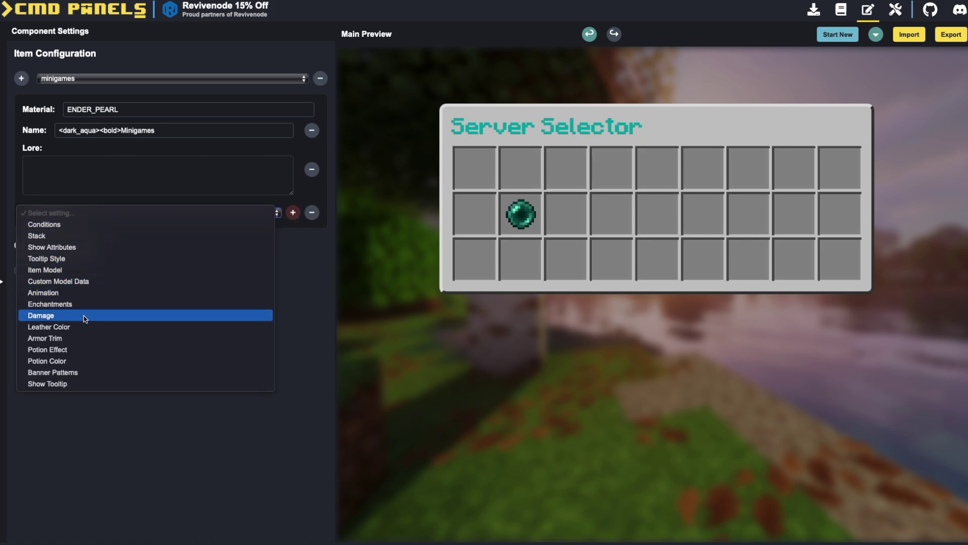
{"action": "left_click", "coordinate": [314, 288]}
{"action": "left_click", "coordinate": [311, 212]}
{"action": "left_click", "coordinate": [121, 177]}
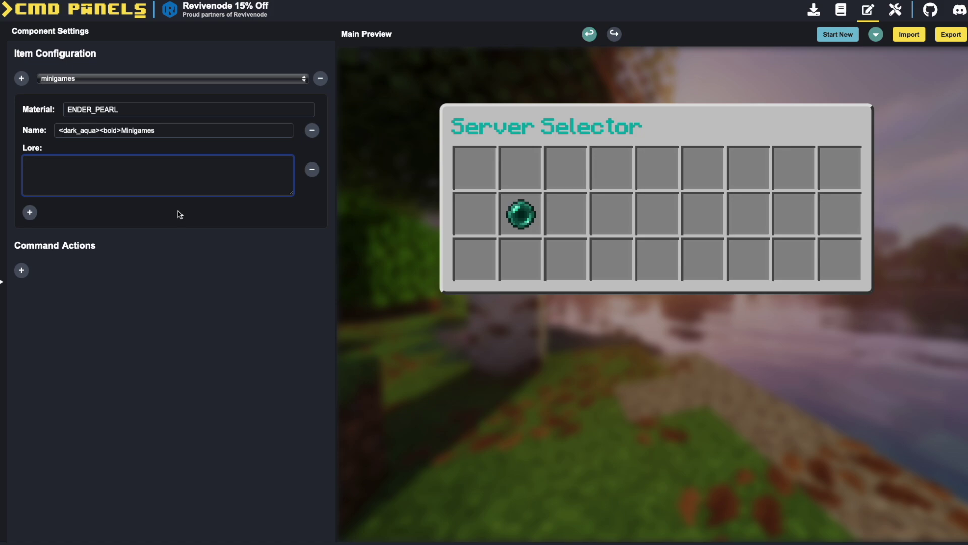
{"action": "type", "text": "&7Join the minigames lobby"}
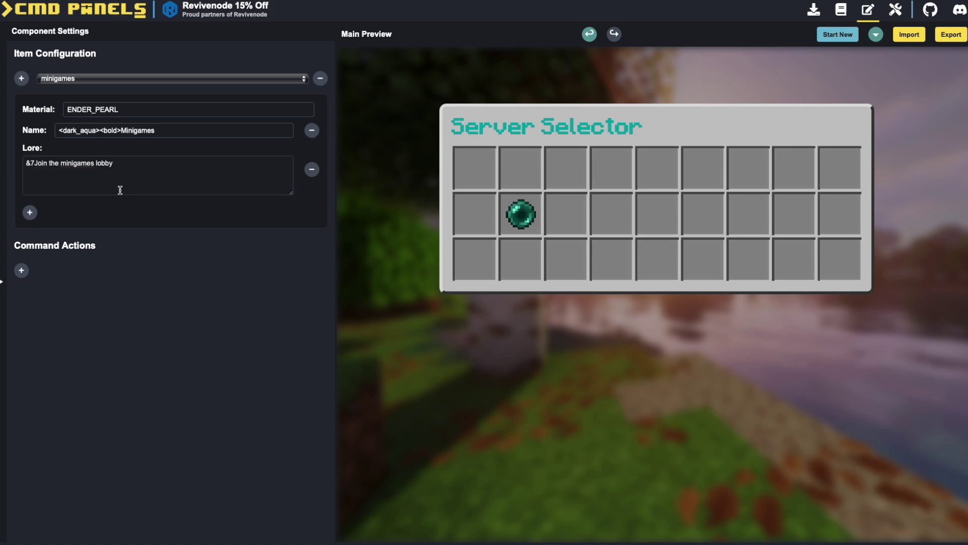
Highlight the Command Actions heading of the minigames item.
{"action": "mouse_move", "coordinate": [490, 245]}
{"action": "mouse_move", "coordinate": [519, 220]}
{"action": "triple_click", "coordinate": [76, 246]}
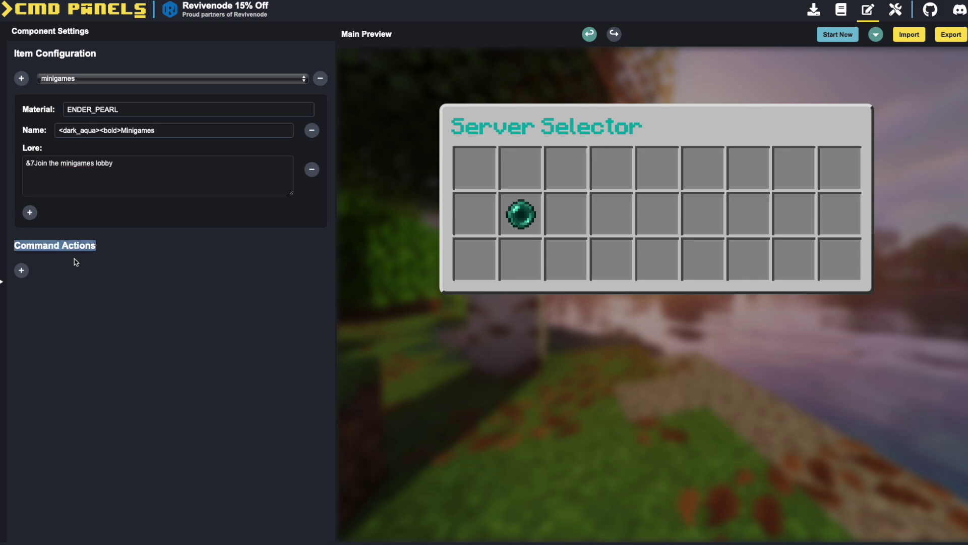
{"action": "left_click", "coordinate": [76, 263]}
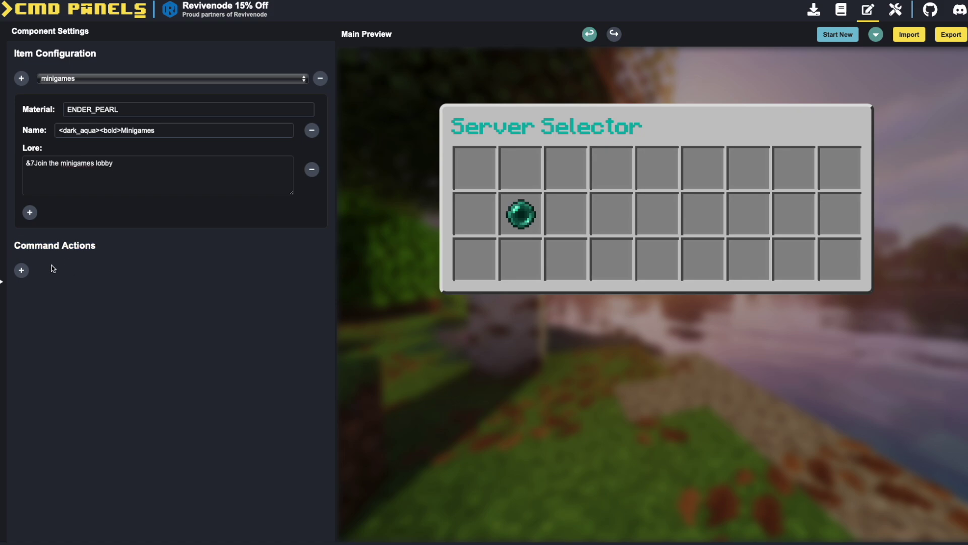
Add an actions-type command action to the item and begin a [msg] command entry.
{"action": "left_click", "coordinate": [24, 271]}
{"action": "left_click", "coordinate": [52, 271]}
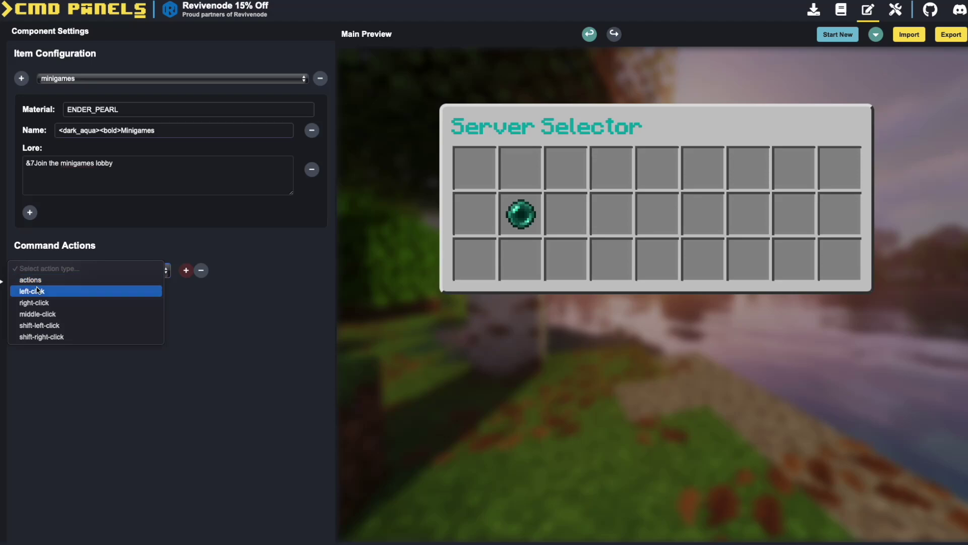
{"action": "left_click", "coordinate": [31, 280]}
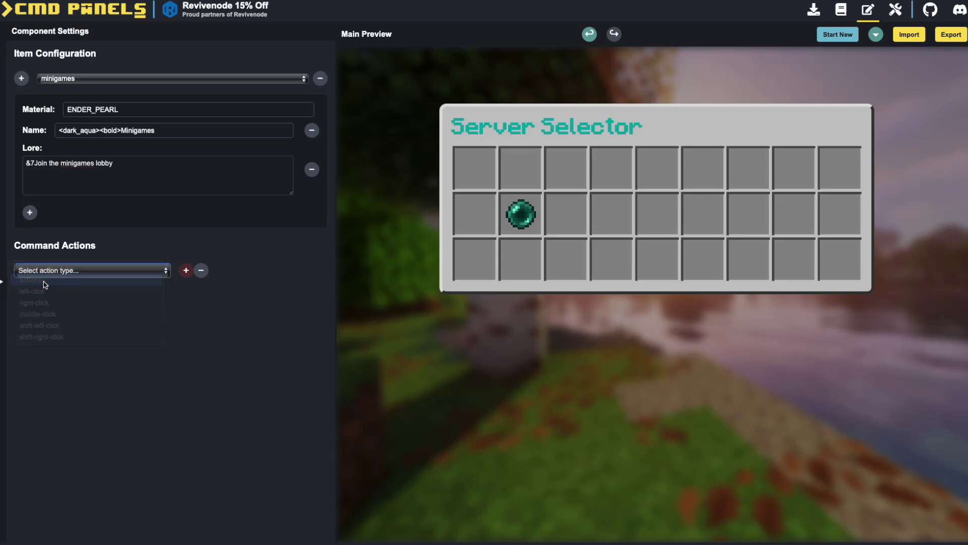
{"action": "left_click", "coordinate": [186, 271]}
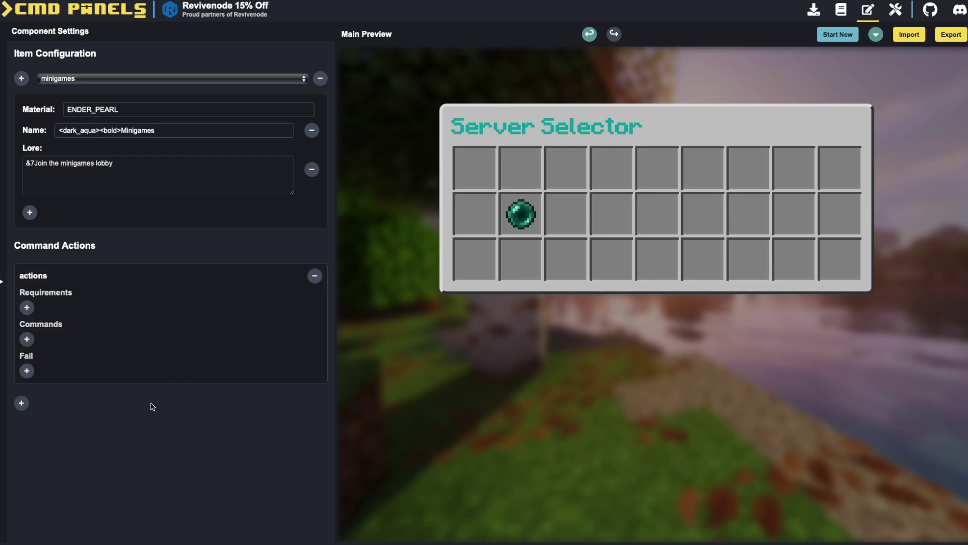
{"action": "left_click", "coordinate": [27, 339]}
{"action": "left_click", "coordinate": [107, 339]}
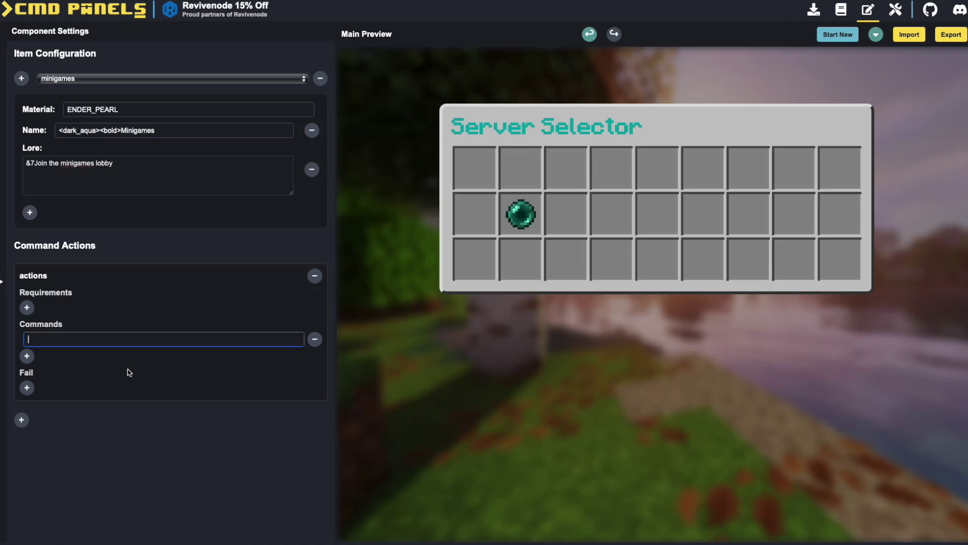
{"action": "type", "text": "[msg] &aConnecting to Hub..."}
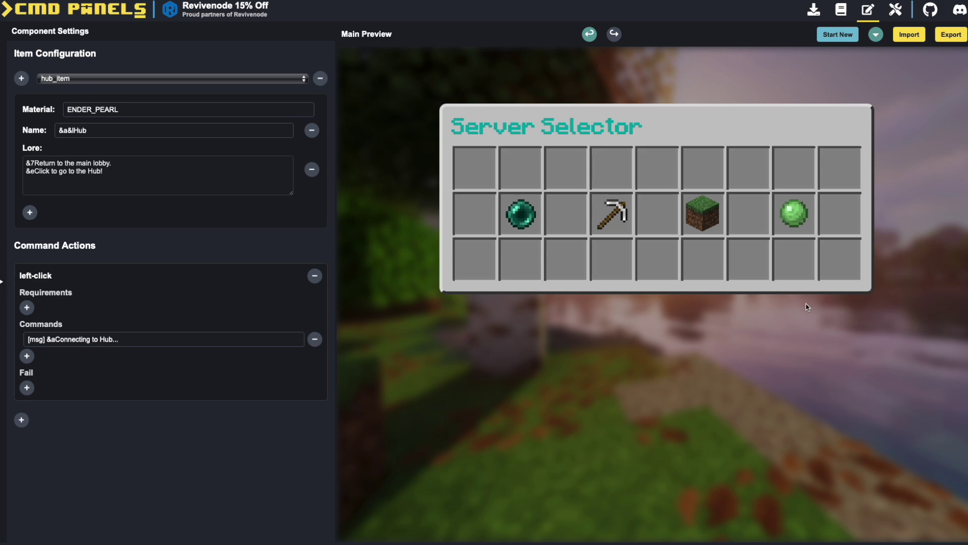
{"action": "mouse_move", "coordinate": [722, 220]}
{"action": "left_click", "coordinate": [21, 78]}
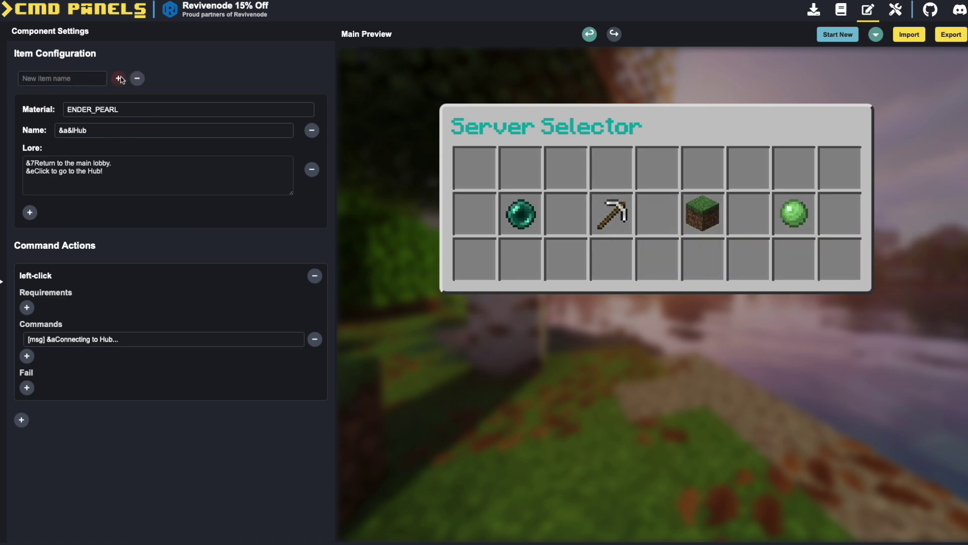
{"action": "left_click", "coordinate": [138, 80]}
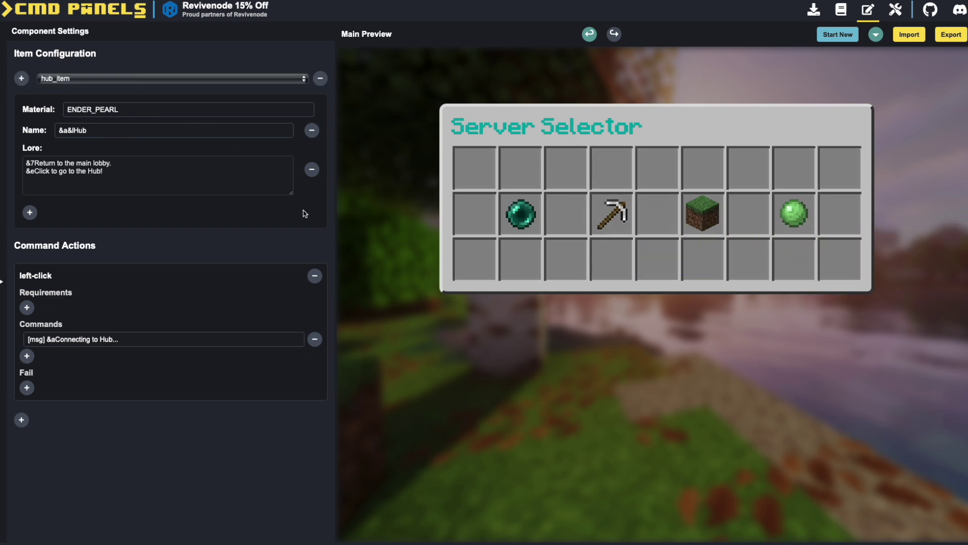
{"action": "mouse_move", "coordinate": [689, 221]}
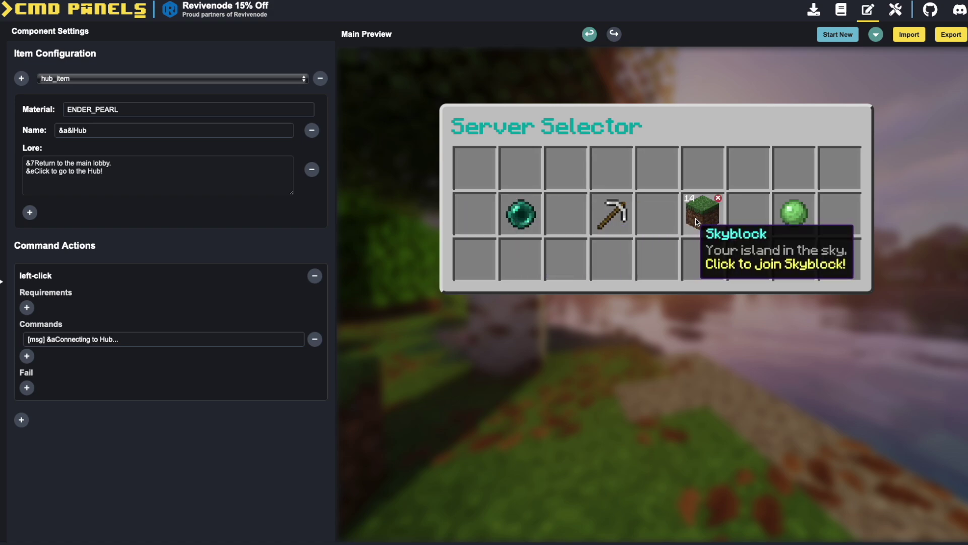
{"action": "mouse_move", "coordinate": [785, 217]}
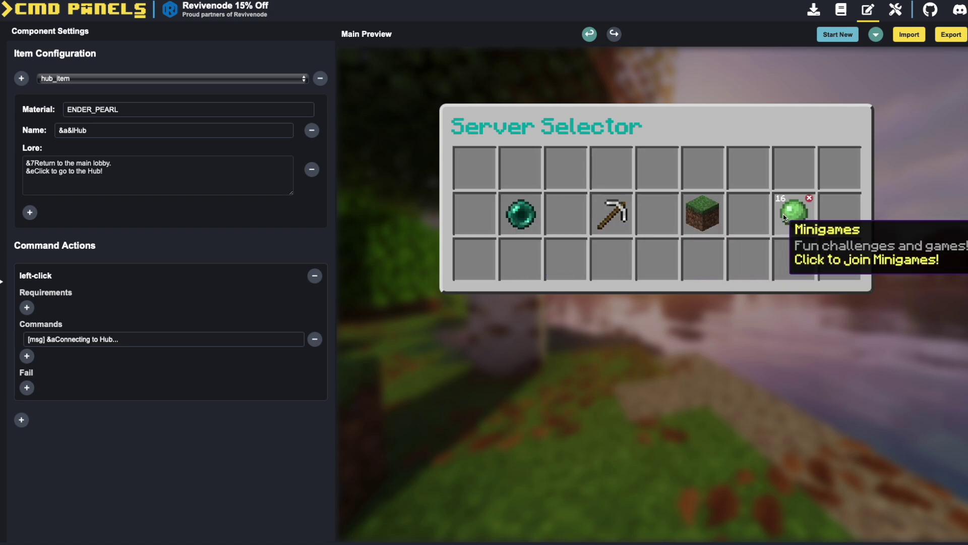
{"action": "mouse_move", "coordinate": [593, 255]}
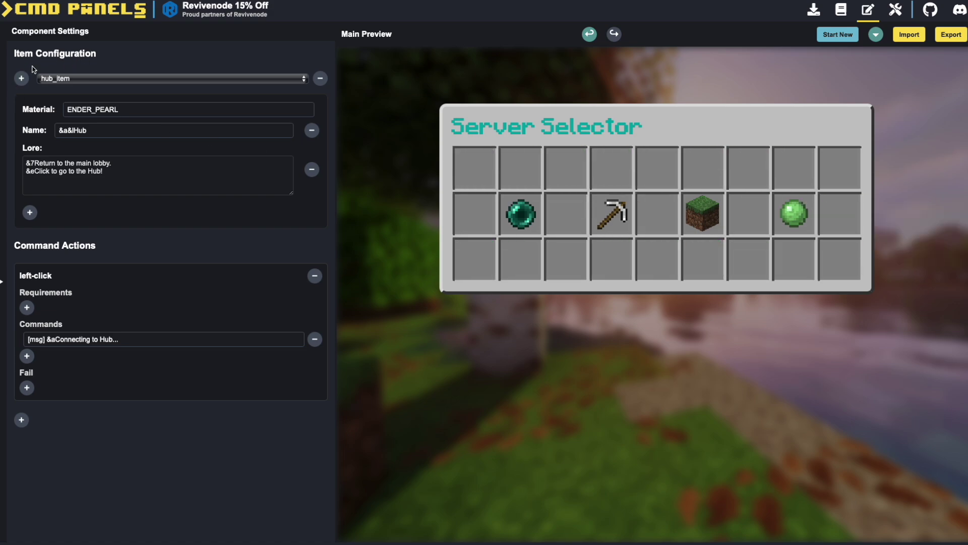
Create a background item with material black_stained_glass_pane, fixing a typo in the material name.
{"action": "left_click", "coordinate": [22, 78]}
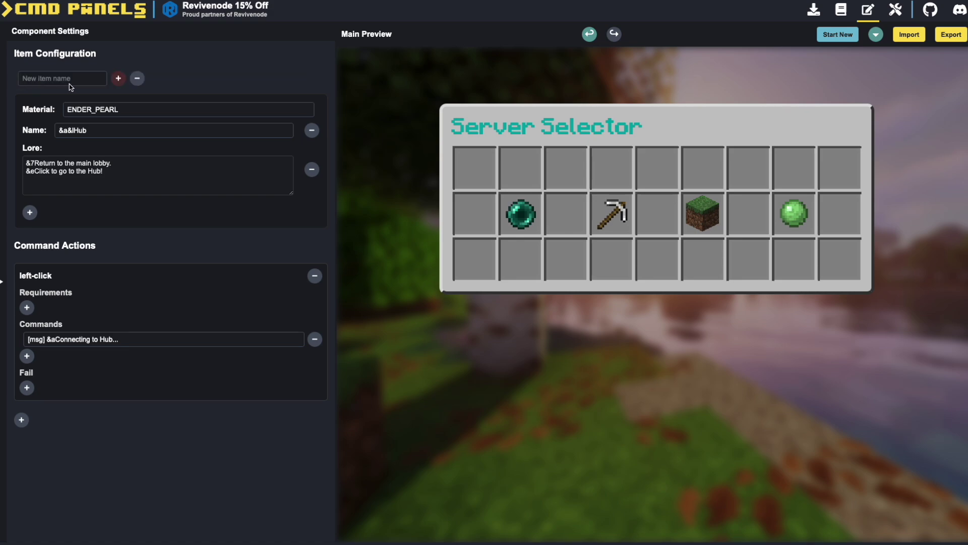
{"action": "type", "text": "background"}
{"action": "left_click", "coordinate": [118, 79]}
{"action": "left_click", "coordinate": [97, 114]}
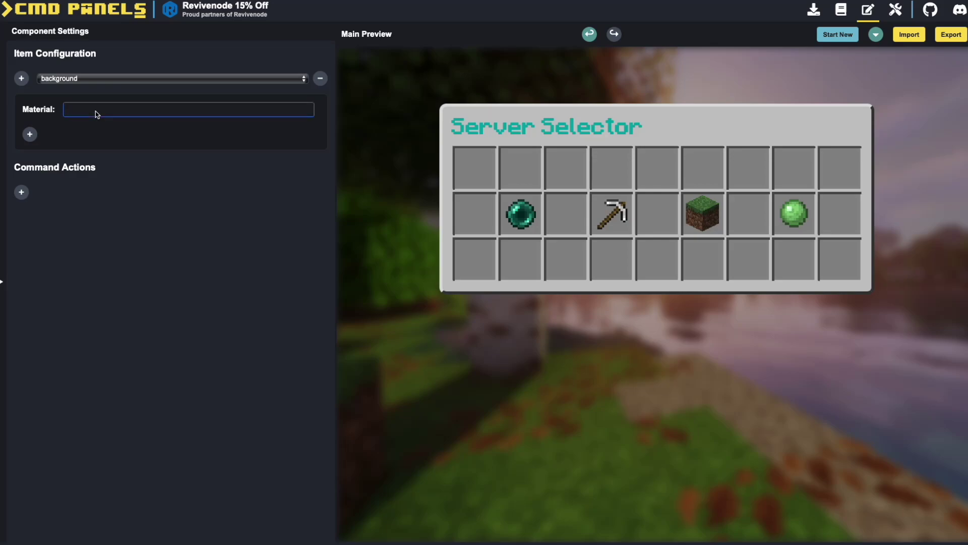
{"action": "type", "text": "black"}
{"action": "type", "text": "_staiom"}
{"action": "type", "text": "ed_"}
{"action": "type", "text": ")g"}
{"action": "key", "text": "BackSpace"}
{"action": "key", "text": "BackSpace"}
{"action": "type", "text": "glass_pane"}
{"action": "left_click", "coordinate": [171, 174]}
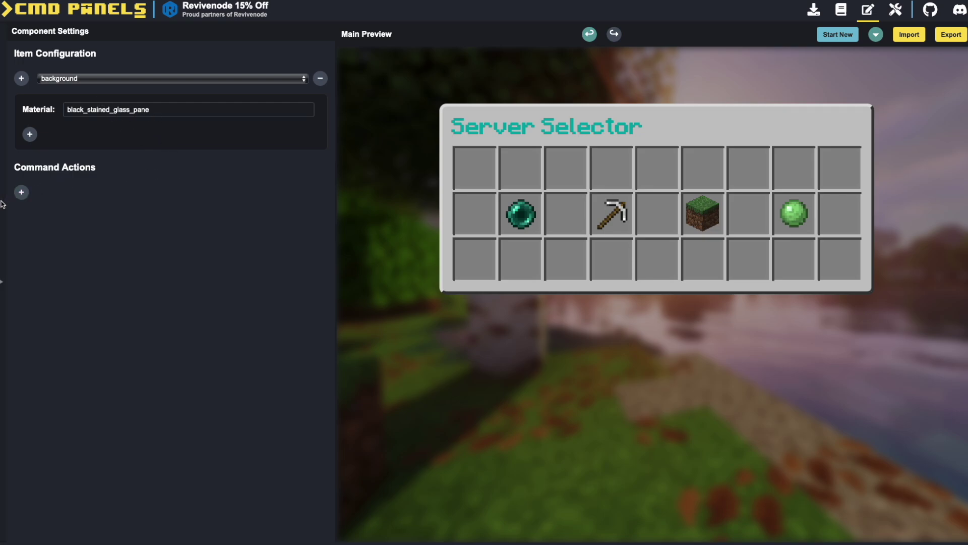
{"action": "mouse_move", "coordinate": [2, 204]}
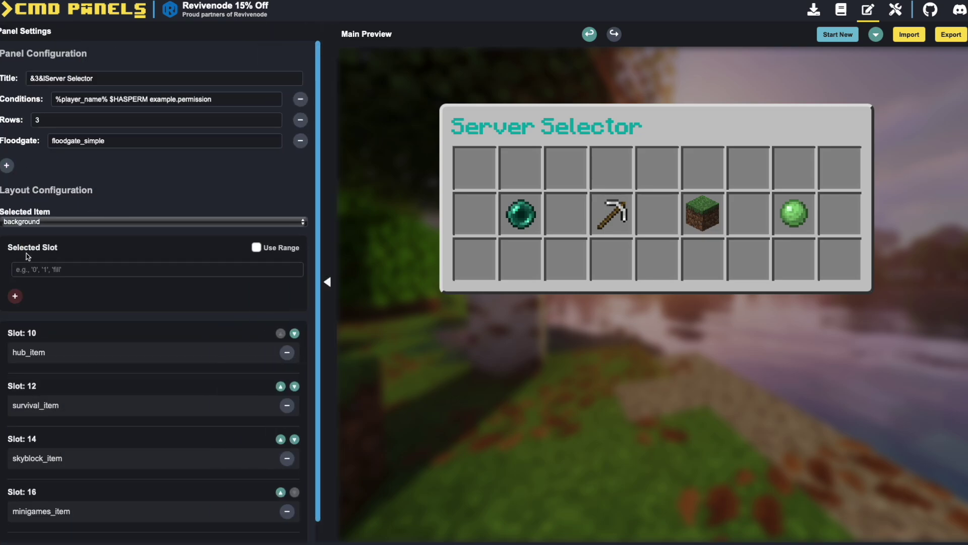
Highlight the layout settings and scroll down to the slot assignments.
{"action": "left_click_drag", "start_coordinate": [13, 252], "coordinate": [81, 253]}
{"action": "left_click_drag", "start_coordinate": [1, 192], "coordinate": [96, 197]}
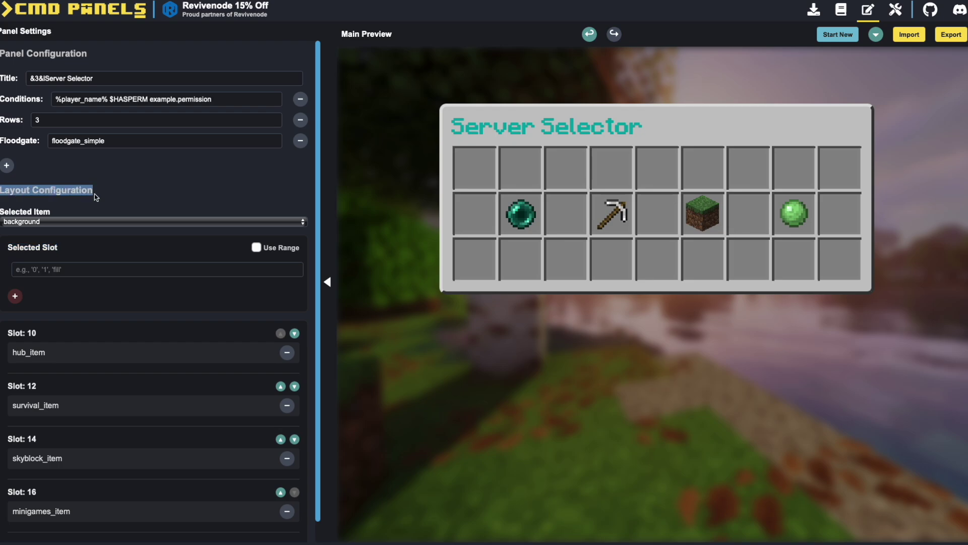
{"action": "left_click", "coordinate": [96, 197]}
{"action": "scroll", "coordinate": [109, 197], "scroll_direction": "down", "scroll_amount": 1}
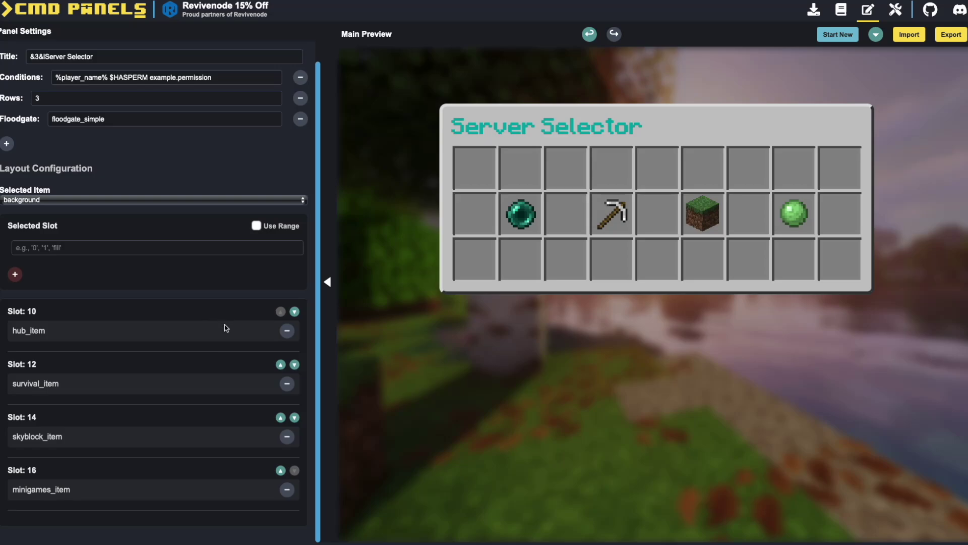
Test-swap the survival/skyblock and hub/survival slots, then restore hub 10, survival 12, skyblock 14.
{"action": "left_click", "coordinate": [295, 364]}
{"action": "left_click", "coordinate": [295, 365]}
{"action": "left_click", "coordinate": [295, 366]}
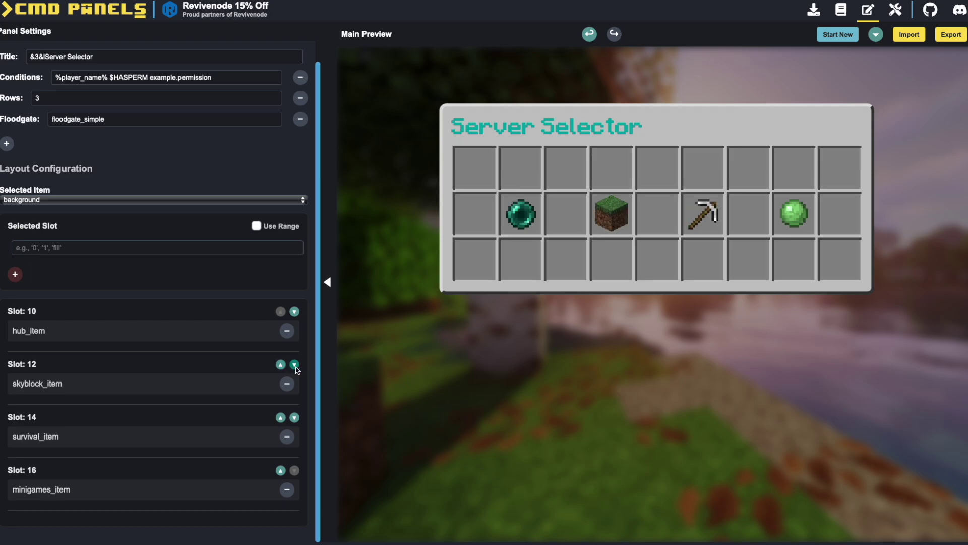
{"action": "left_click", "coordinate": [295, 366]}
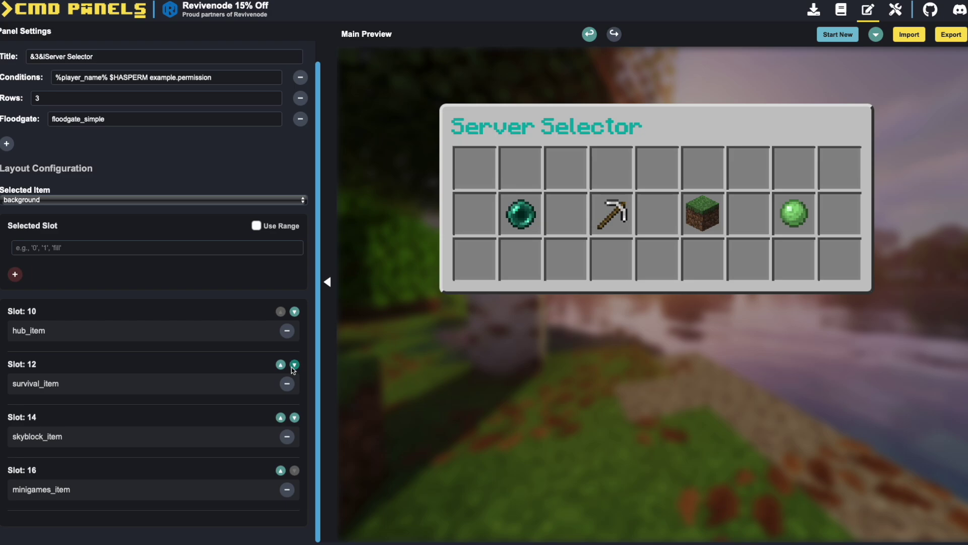
{"action": "left_click", "coordinate": [295, 312]}
{"action": "left_click", "coordinate": [295, 312]}
{"action": "left_click", "coordinate": [295, 312]}
{"action": "left_click", "coordinate": [295, 312]}
{"action": "left_click", "coordinate": [31, 202]}
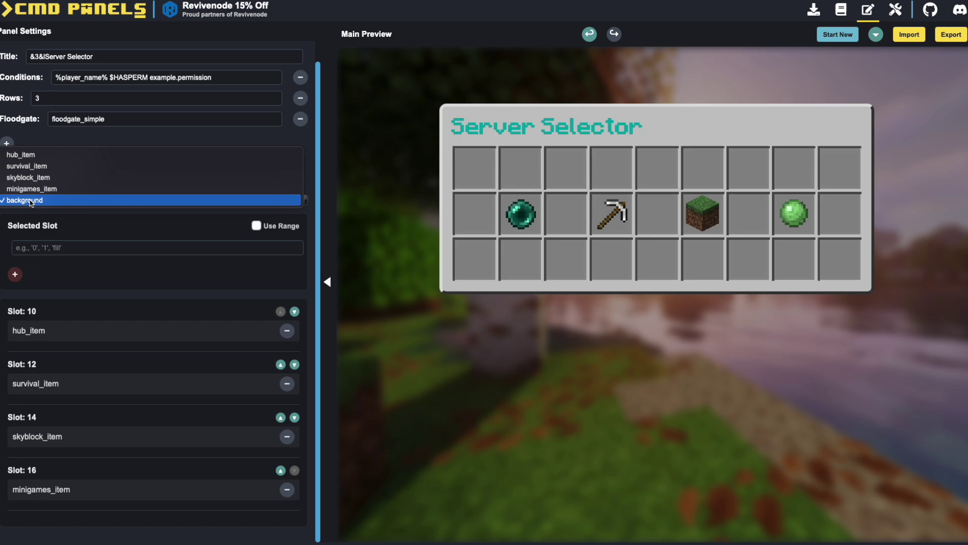
Assign the background item to the fill slot so glass panes surround the server items.
{"action": "left_click", "coordinate": [30, 201]}
{"action": "left_click", "coordinate": [36, 248]}
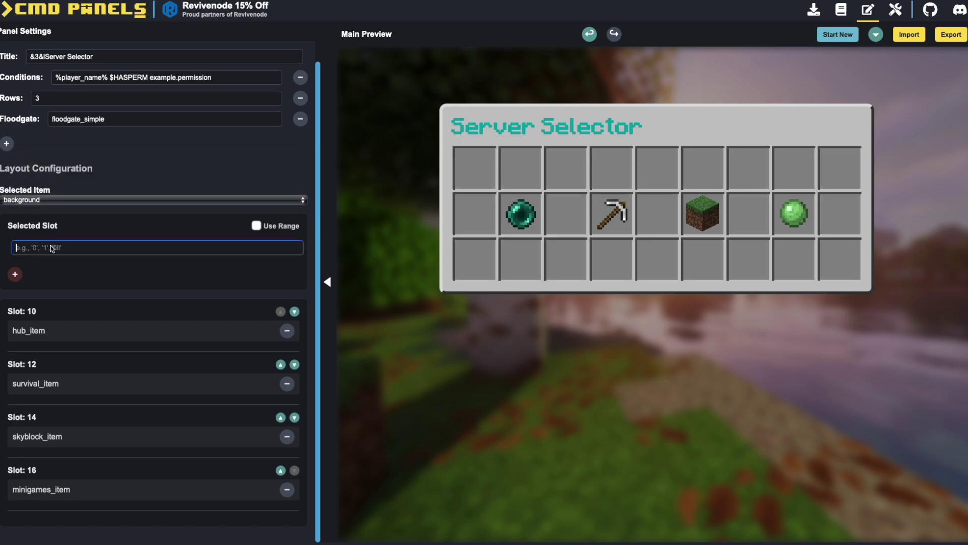
{"action": "type", "text": "fill"}
{"action": "left_click", "coordinate": [15, 274]}
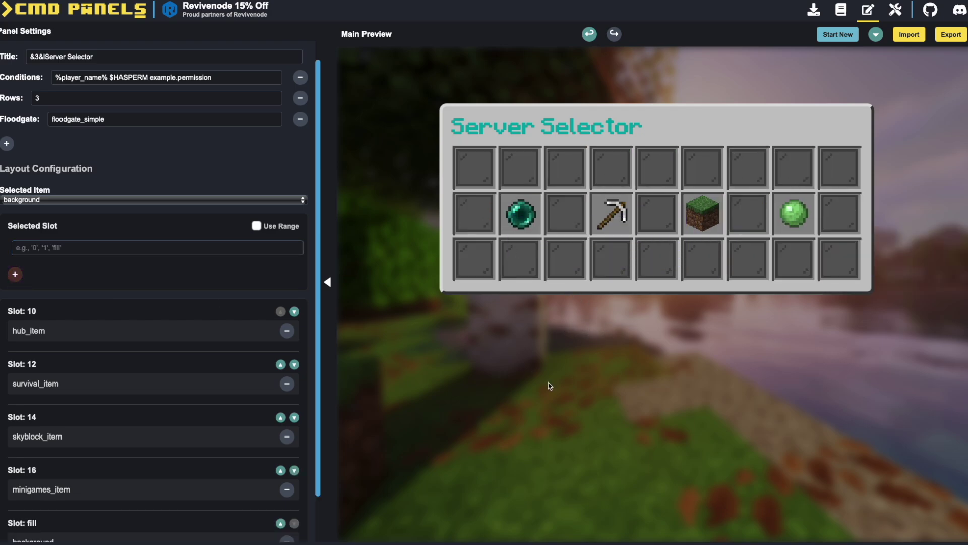
{"action": "scroll", "coordinate": [325, 419], "scroll_direction": "down", "scroll_amount": 1}
{"action": "scroll", "coordinate": [325, 419], "scroll_direction": "up", "scroll_amount": 1}
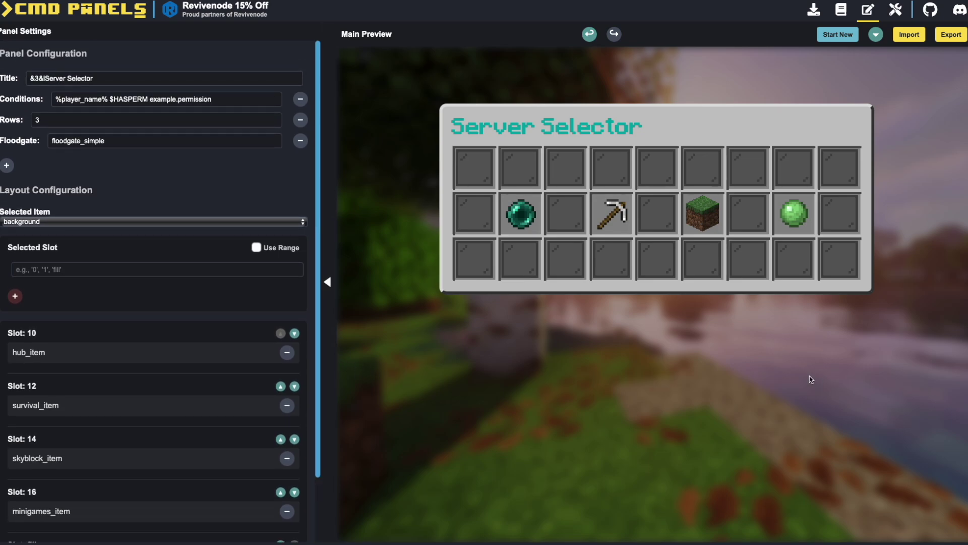
Export the panel, copy the Exported YAML text, and dismiss the clipboard notice.
{"action": "left_click", "coordinate": [952, 36]}
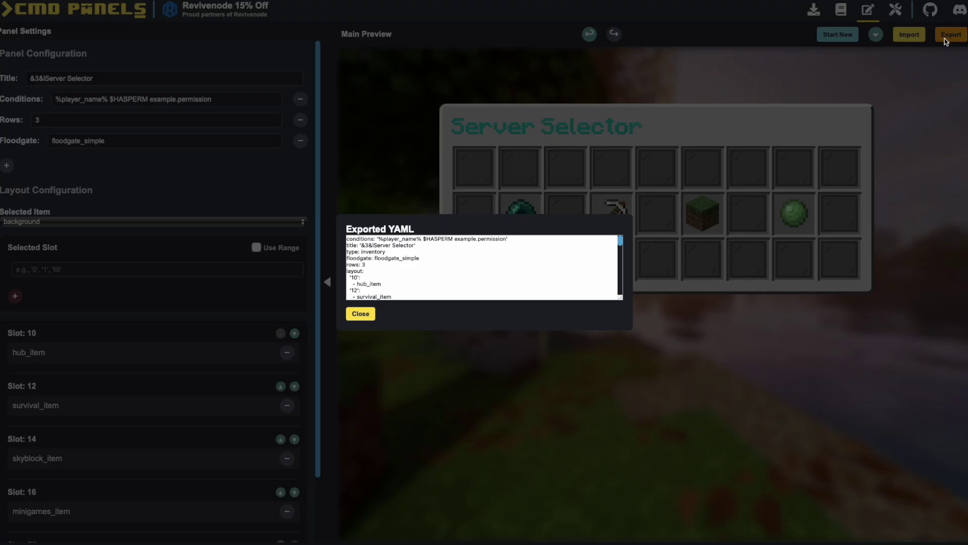
{"action": "left_click", "coordinate": [443, 272]}
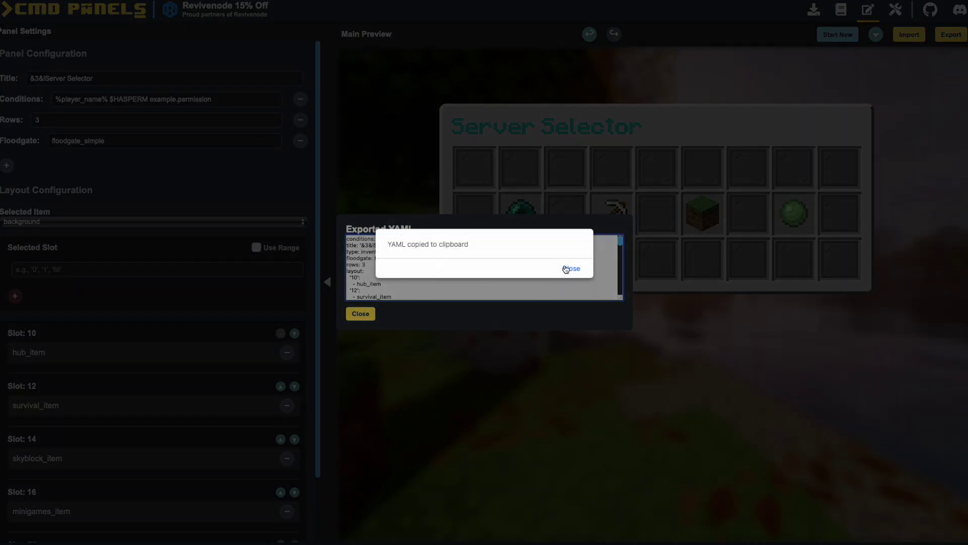
{"action": "left_click", "coordinate": [574, 269]}
{"action": "scroll", "coordinate": [438, 270], "scroll_direction": "down", "scroll_amount": 3}
{"action": "scroll", "coordinate": [438, 270], "scroll_direction": "down", "scroll_amount": 3}
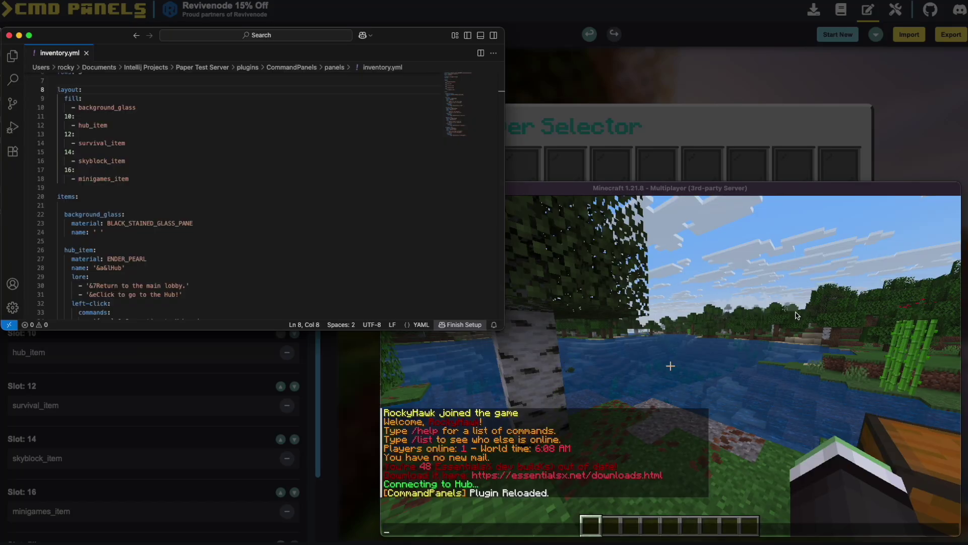
{"action": "left_click", "coordinate": [281, 161]}
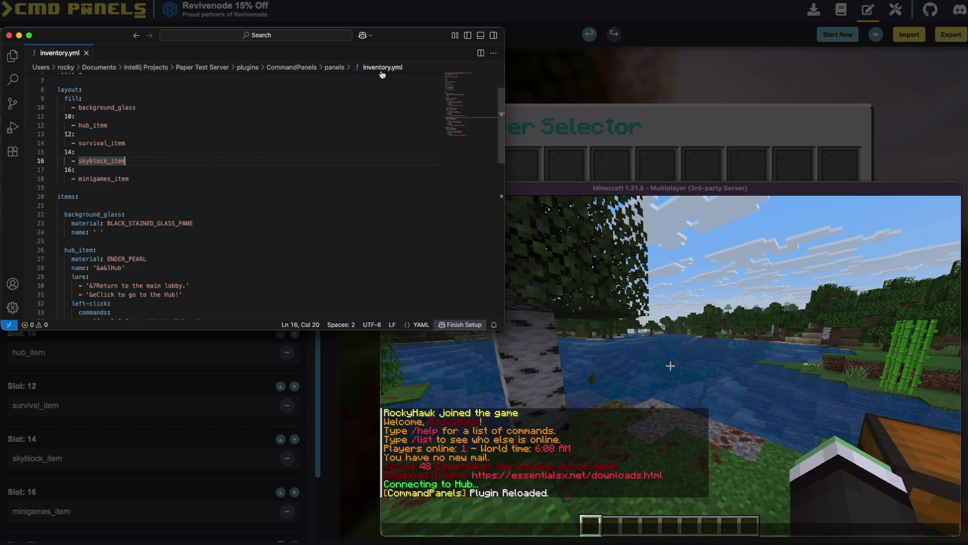
{"action": "left_click_drag", "start_coordinate": [157, 167], "coordinate": [71, 108]}
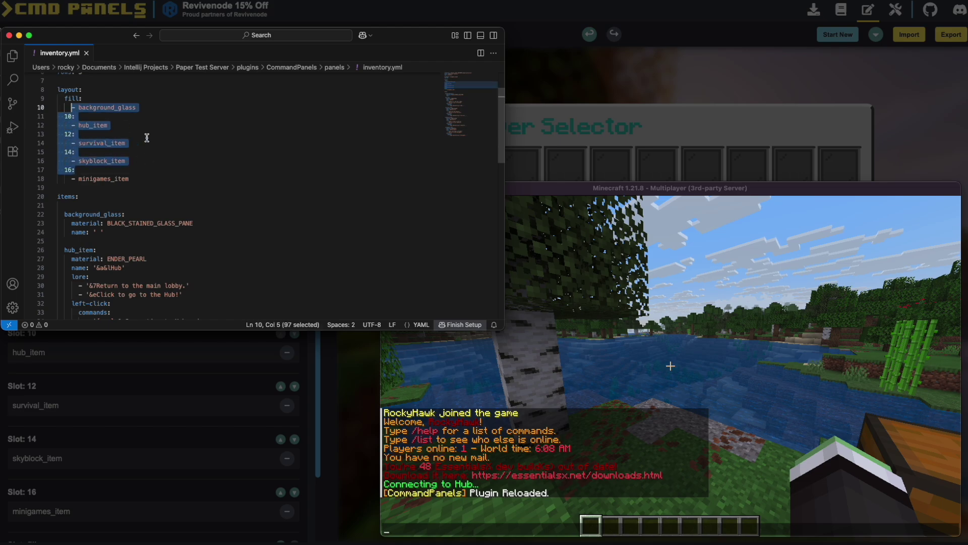
{"action": "left_click", "coordinate": [69, 98]}
{"action": "left_click", "coordinate": [68, 134]}
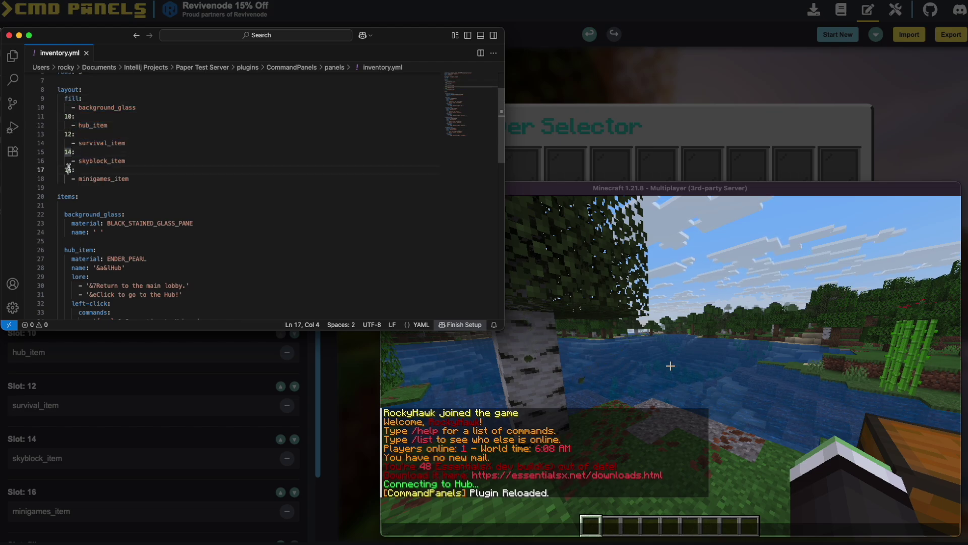
{"action": "scroll", "coordinate": [76, 201], "scroll_direction": "down", "scroll_amount": 6}
{"action": "left_click_drag", "start_coordinate": [78, 110], "coordinate": [173, 230]}
{"action": "scroll", "coordinate": [197, 212], "scroll_direction": "down", "scroll_amount": 8}
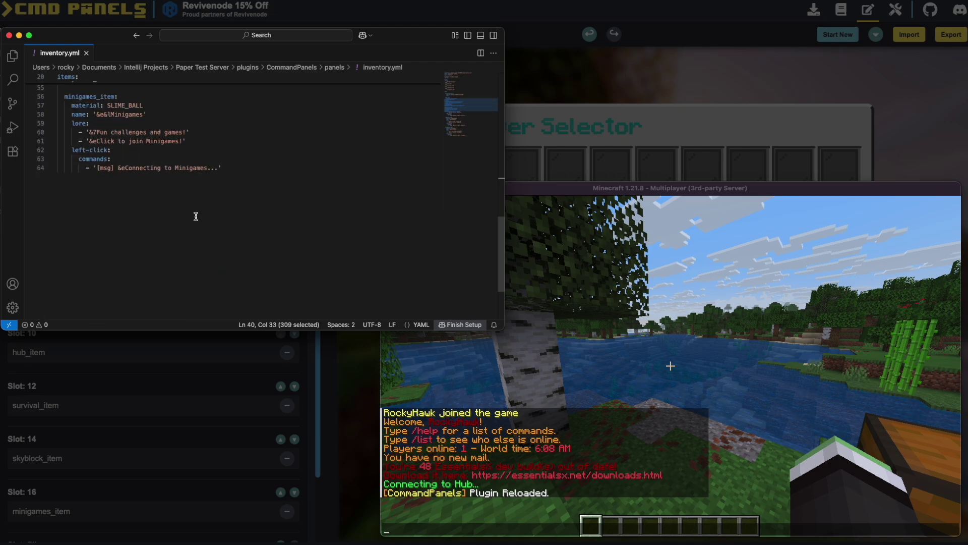
{"action": "scroll", "coordinate": [251, 210], "scroll_direction": "up", "scroll_amount": 4}
{"action": "left_click_drag", "start_coordinate": [260, 291], "coordinate": [49, 174]}
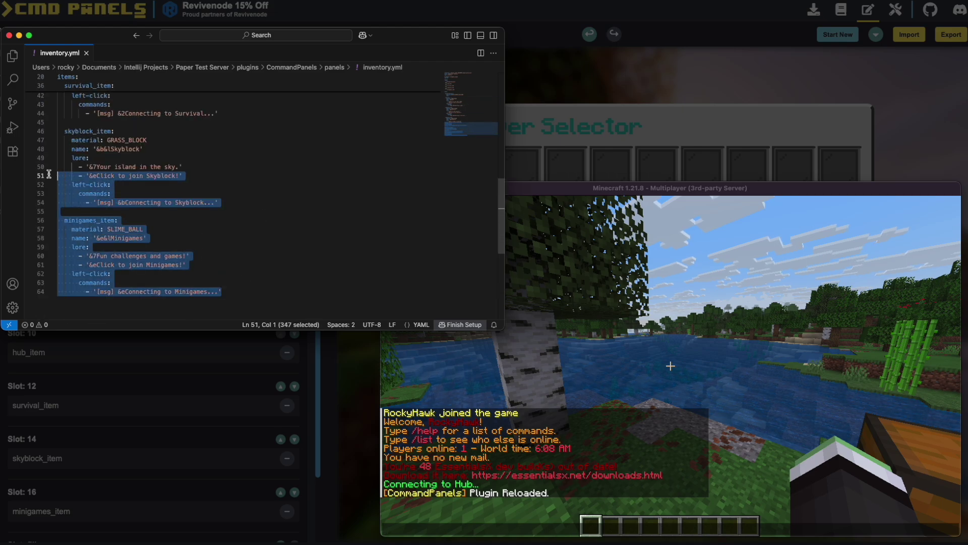
{"action": "left_click", "coordinate": [185, 195]}
{"action": "left_click", "coordinate": [653, 289]}
Reload the panels plugin in Minecraft with /pa reload.
{"action": "type", "text": "/pa"}
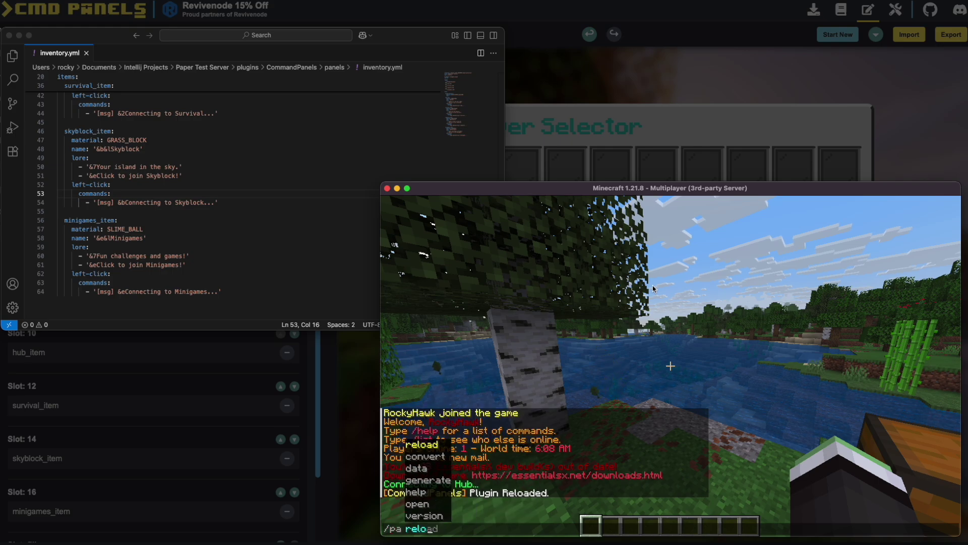
{"action": "key", "text": "Tab"}
{"action": "key", "text": "Return"}
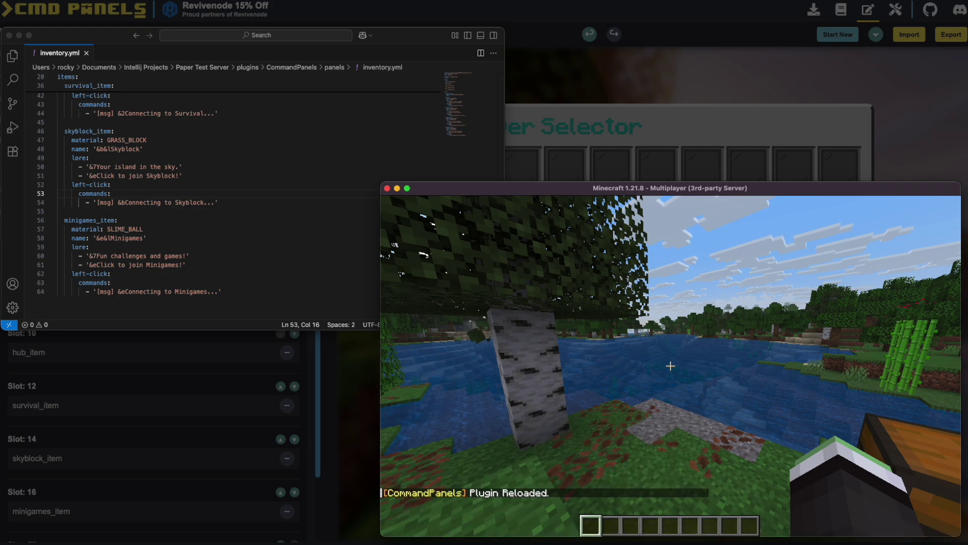
Open the Server Selector and test the Minigames, Skyblock, Survival and Hub items, then review chat.
{"action": "type", "text": "/pa open inventory"}
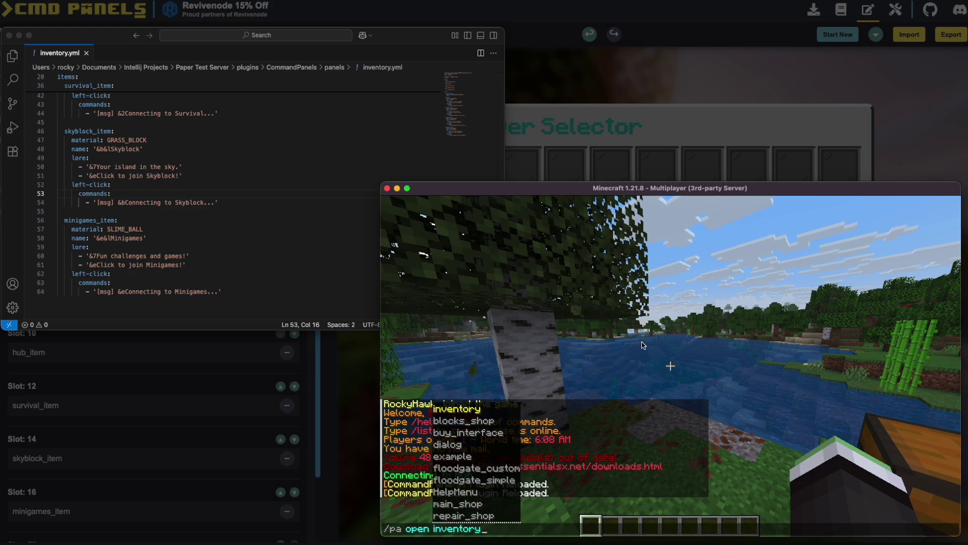
{"action": "key", "text": "Return"}
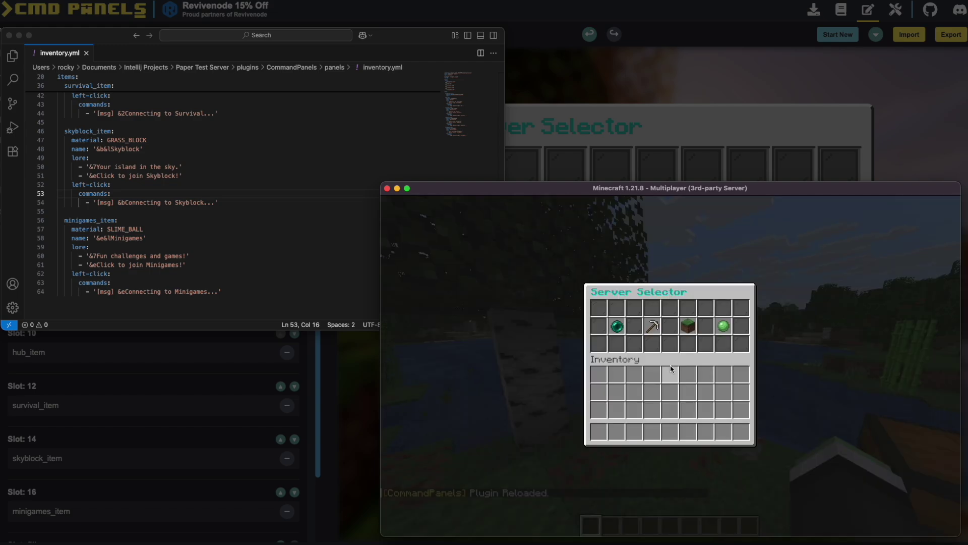
{"action": "left_click", "coordinate": [722, 326]}
{"action": "left_click", "coordinate": [685, 329]}
{"action": "left_click", "coordinate": [652, 327]}
{"action": "left_click", "coordinate": [616, 327]}
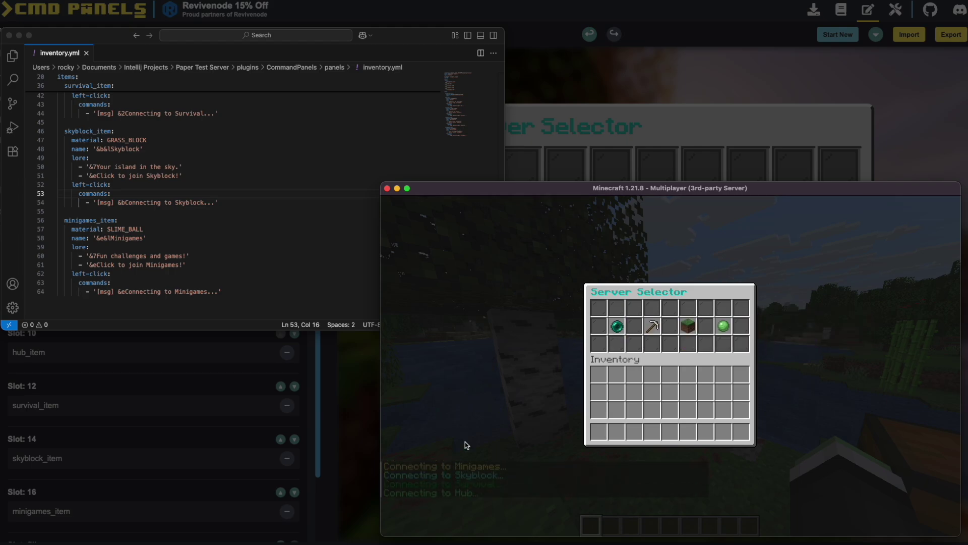
{"action": "key", "text": "Escape"}
{"action": "key", "text": "t"}
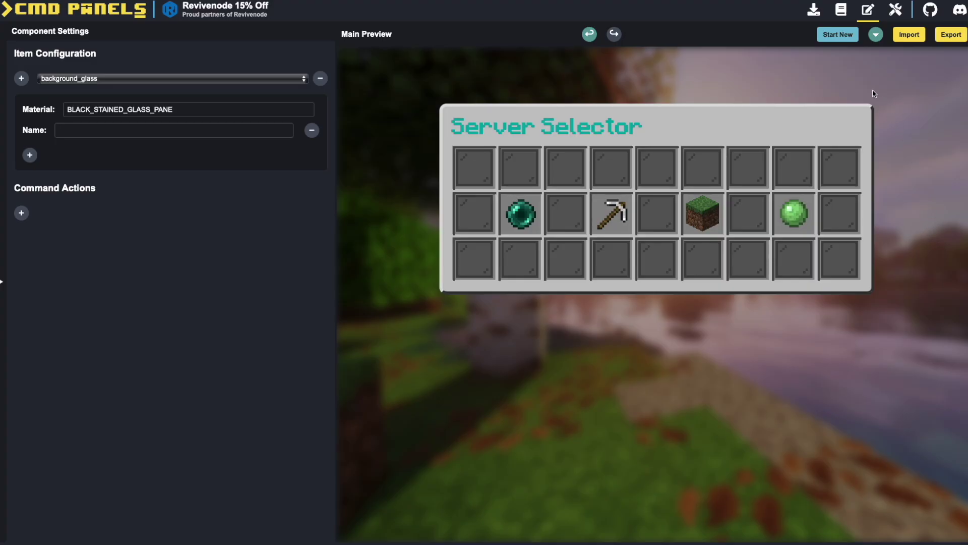
Create a new Dialog panel titled '<Gold>Example Panel'.
{"action": "left_click", "coordinate": [836, 35]}
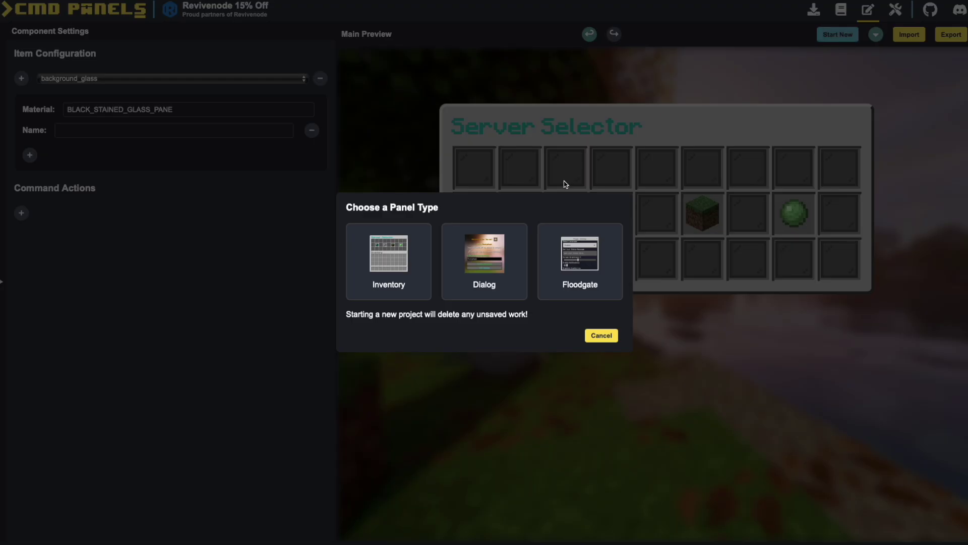
{"action": "left_click", "coordinate": [489, 267]}
{"action": "left_click", "coordinate": [2, 282]}
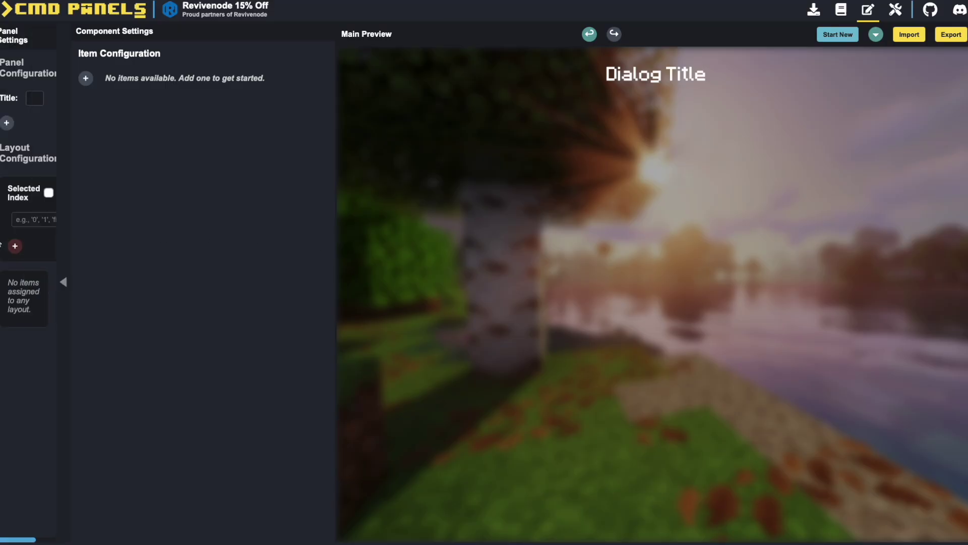
{"action": "left_click", "coordinate": [95, 83]}
{"action": "type", "text": "<"}
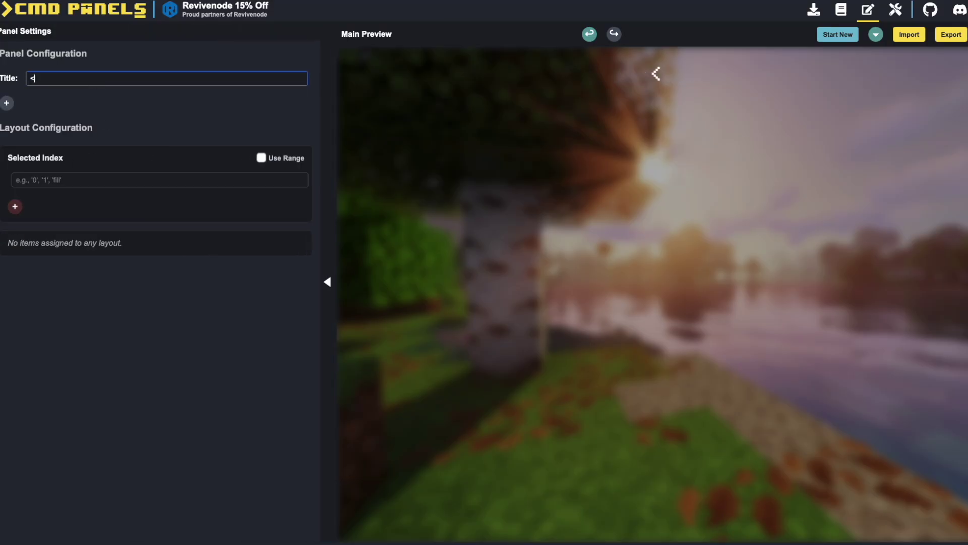
{"action": "type", "text": "Gold>Example Panel"}
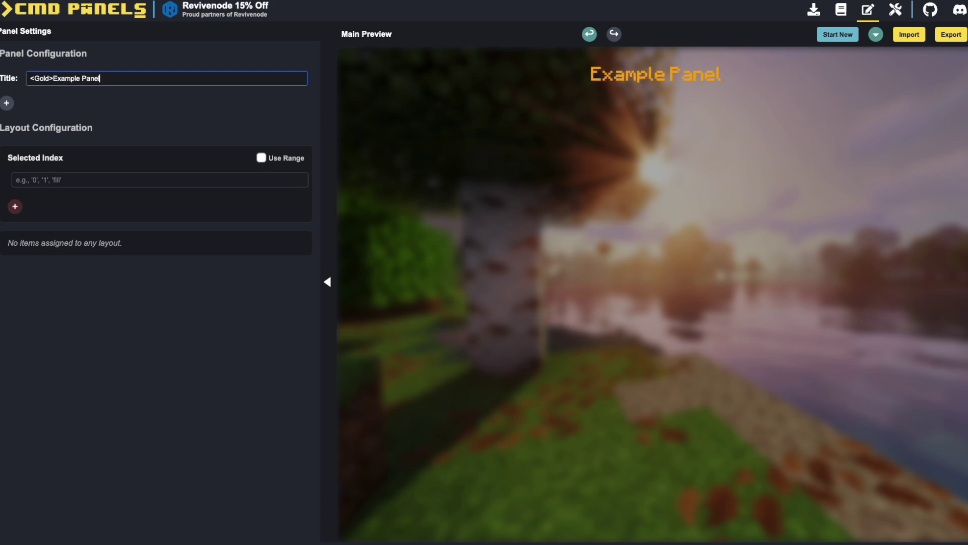
{"action": "left_click", "coordinate": [94, 121]}
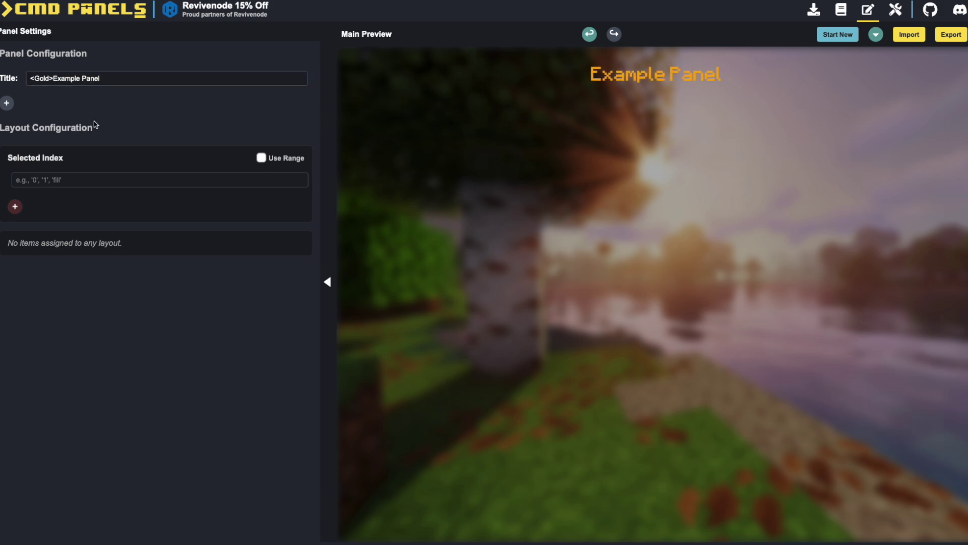
{"action": "left_click", "coordinate": [325, 120]}
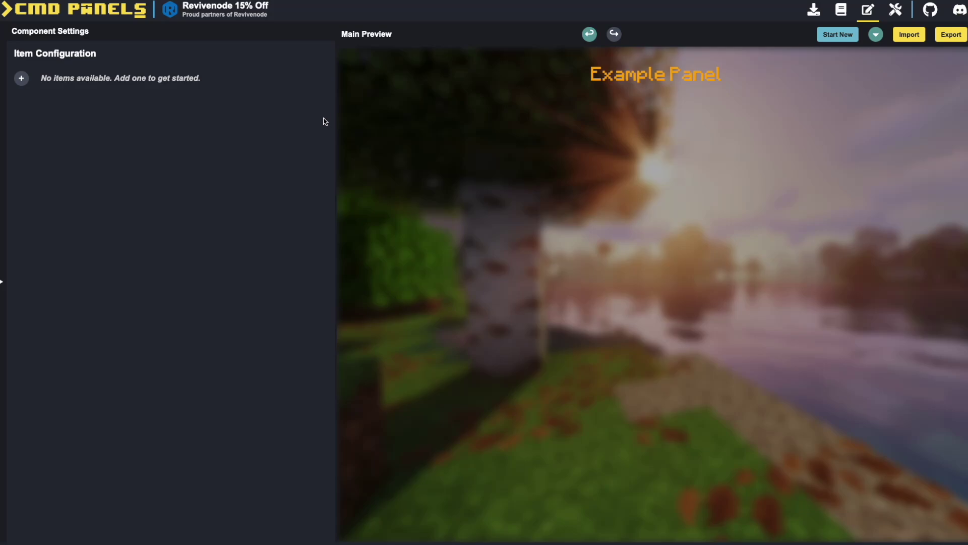
Create a new item named input_example with type input.
{"action": "left_click", "coordinate": [21, 78]}
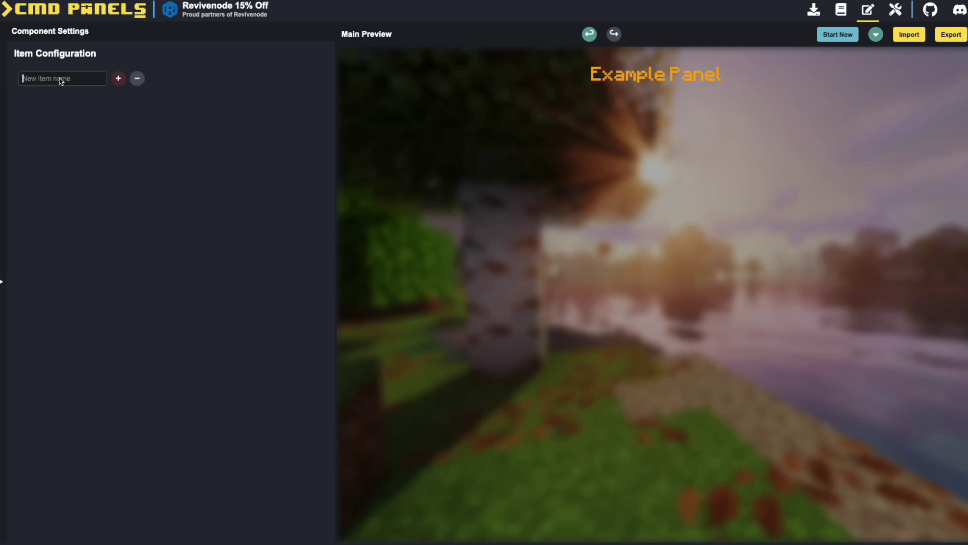
{"action": "type", "text": "input_example"}
{"action": "key", "text": "Return"}
{"action": "left_click", "coordinate": [80, 107]}
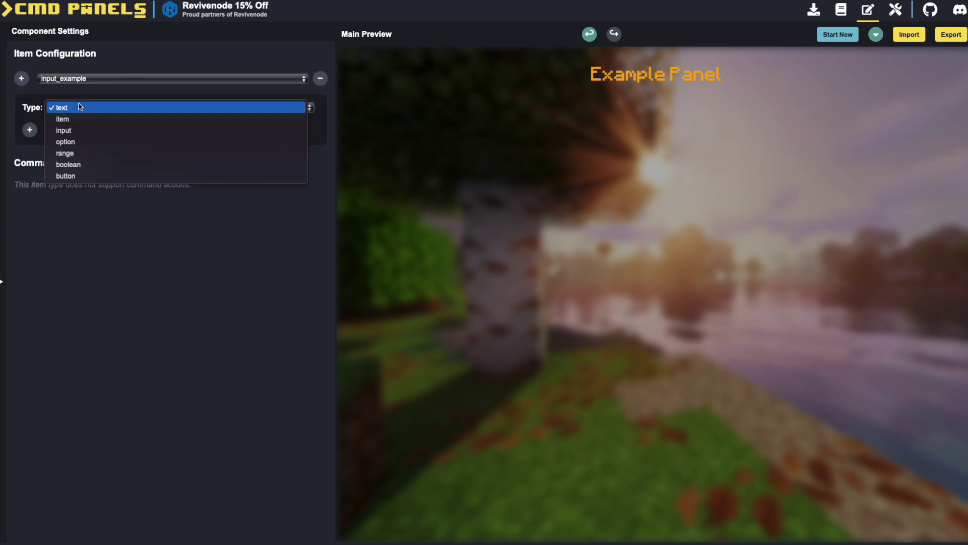
{"action": "left_click", "coordinate": [73, 133]}
Give input_example a Name setting reading 'Enter the input value below'.
{"action": "left_click", "coordinate": [30, 129]}
{"action": "left_click", "coordinate": [76, 131]}
{"action": "left_click", "coordinate": [60, 152]}
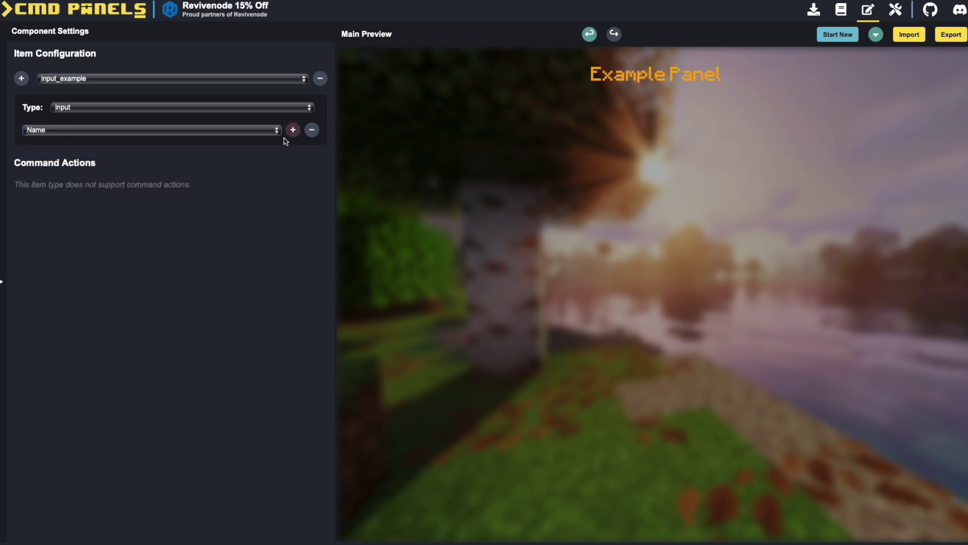
{"action": "left_click", "coordinate": [293, 129]}
{"action": "left_click", "coordinate": [142, 128]}
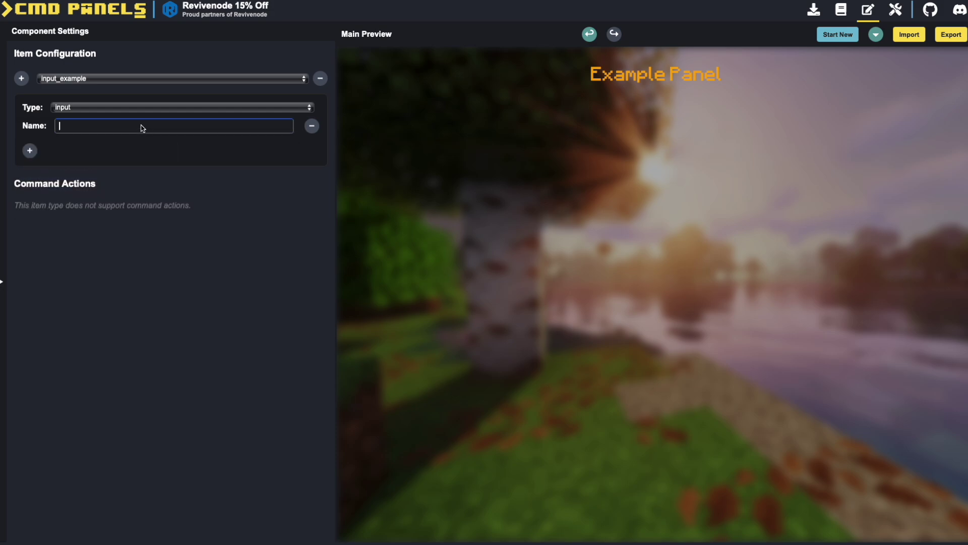
{"action": "type", "text": "Enter the input value below"}
{"action": "left_click", "coordinate": [30, 150]}
{"action": "left_click", "coordinate": [62, 152]}
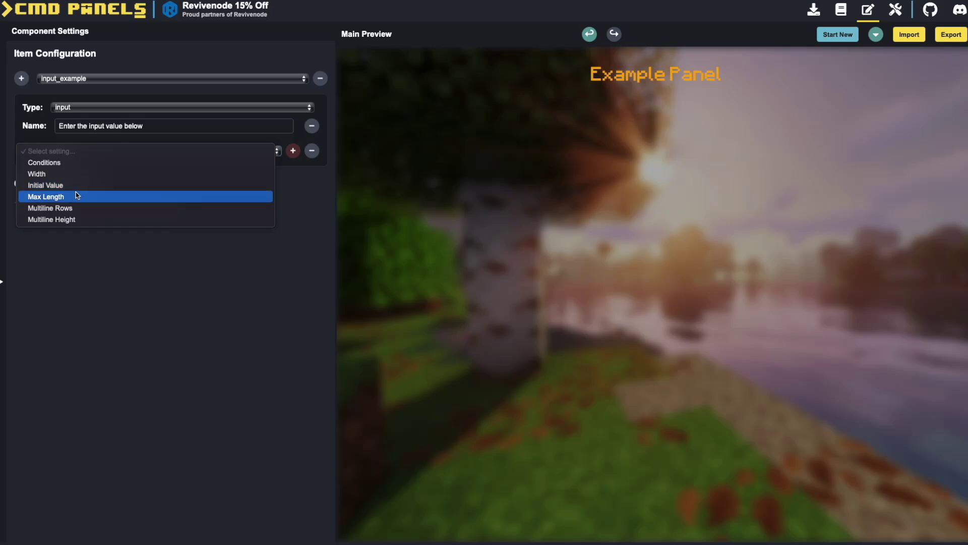
{"action": "left_click", "coordinate": [94, 229]}
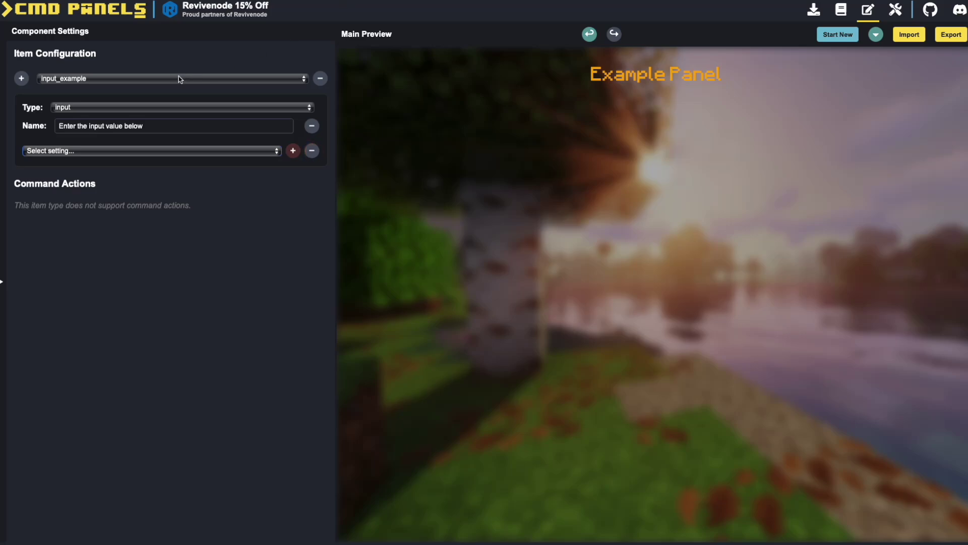
{"action": "left_click", "coordinate": [193, 108]}
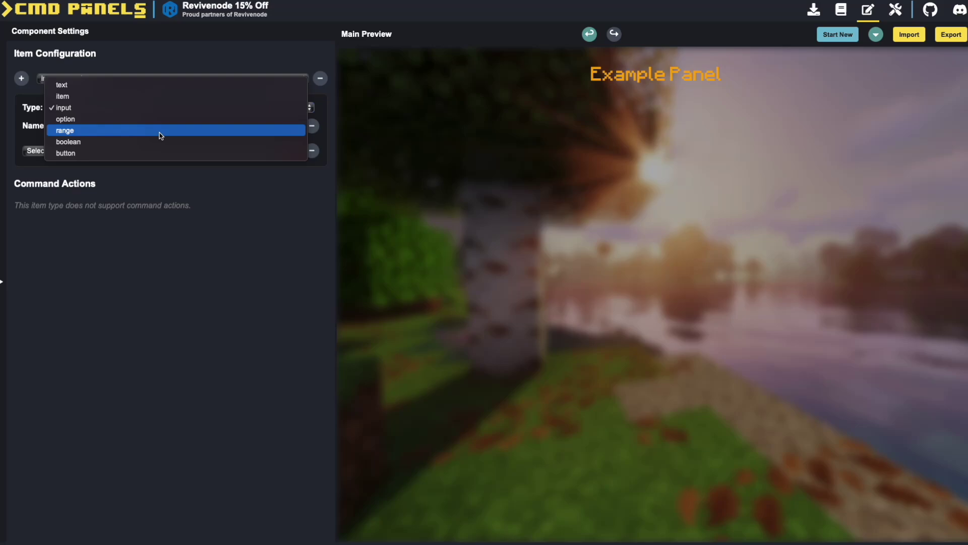
{"action": "left_click", "coordinate": [197, 189]}
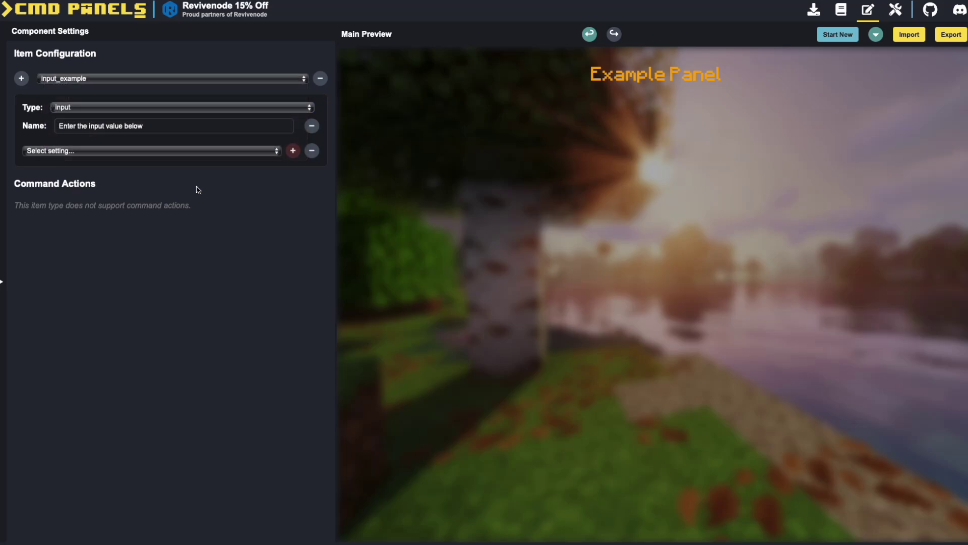
{"action": "left_click", "coordinate": [311, 150]}
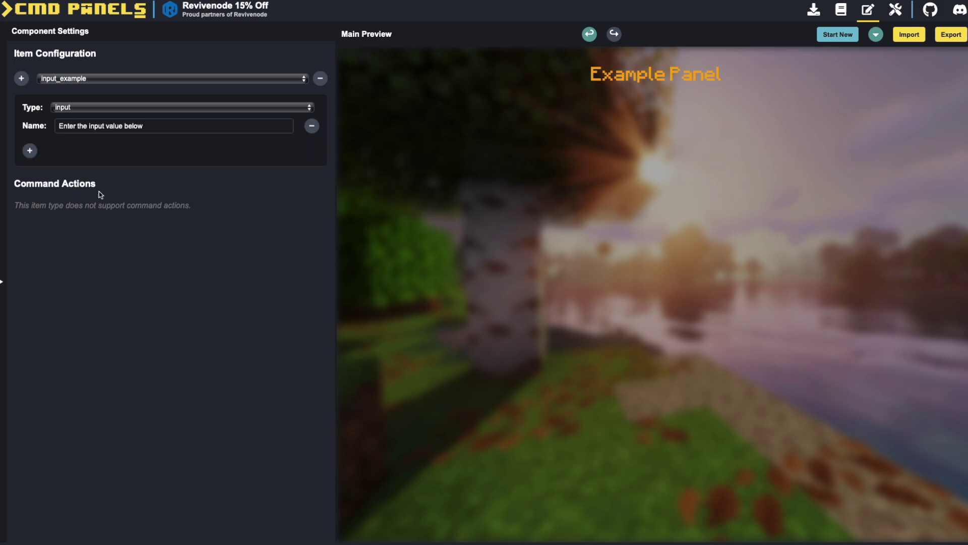
Place input_example at layout index 0.
{"action": "left_click", "coordinate": [2, 281]}
{"action": "left_click", "coordinate": [98, 209]}
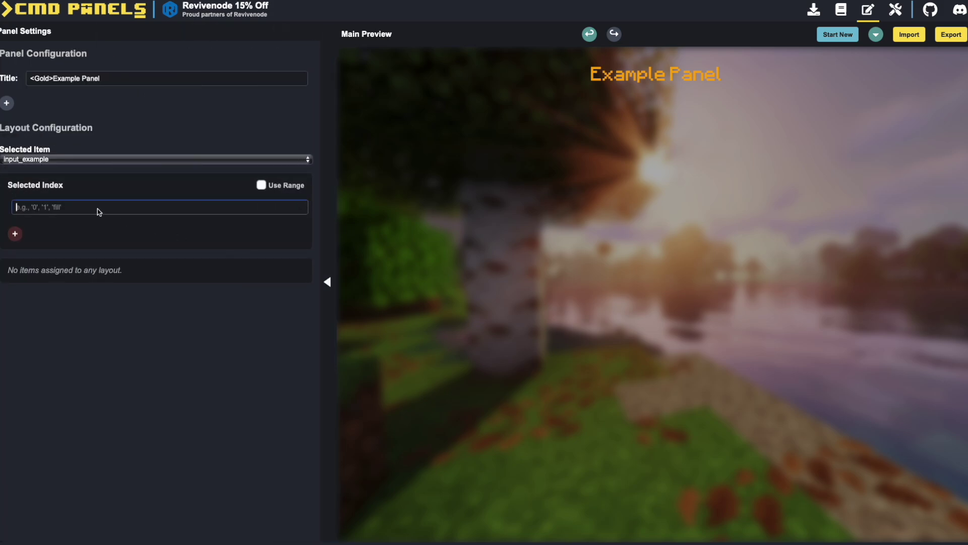
{"action": "type", "text": "0"}
{"action": "left_click", "coordinate": [15, 233]}
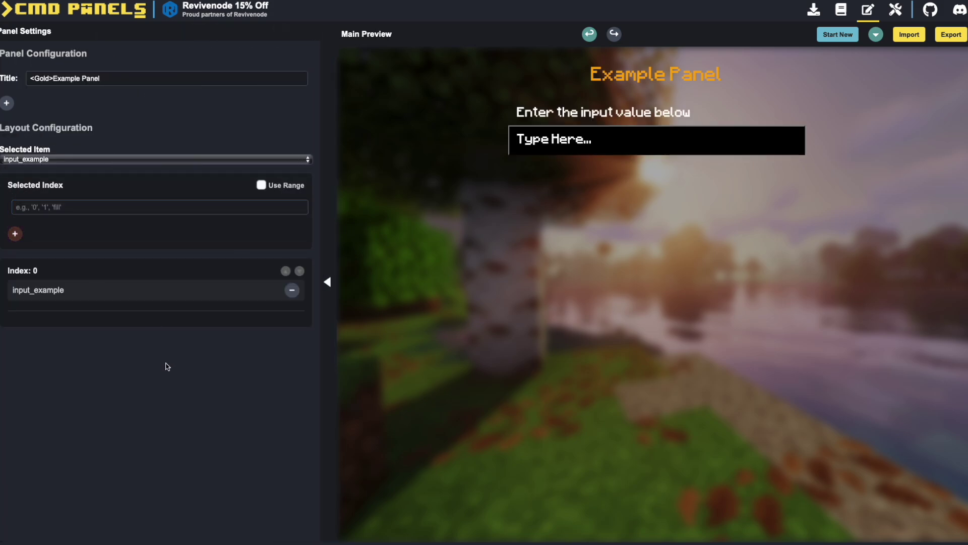
{"action": "left_click", "coordinate": [327, 282]}
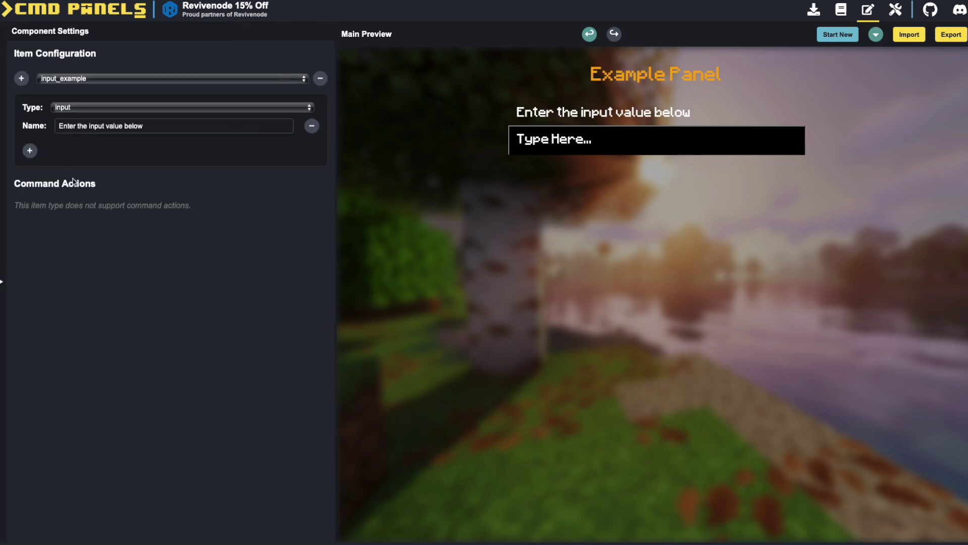
Create a new item named example_button with type button.
{"action": "left_click", "coordinate": [36, 153]}
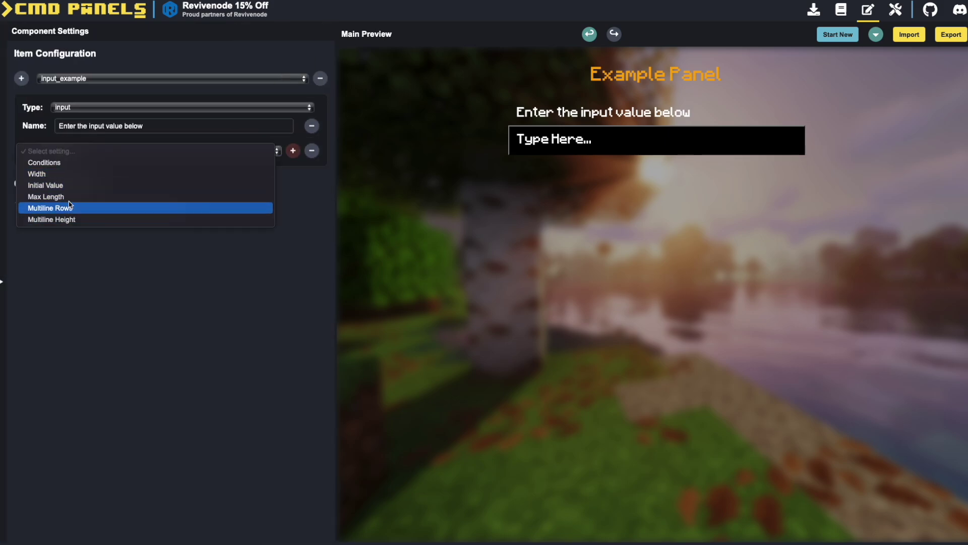
{"action": "key", "text": "Escape"}
{"action": "left_click", "coordinate": [21, 78]}
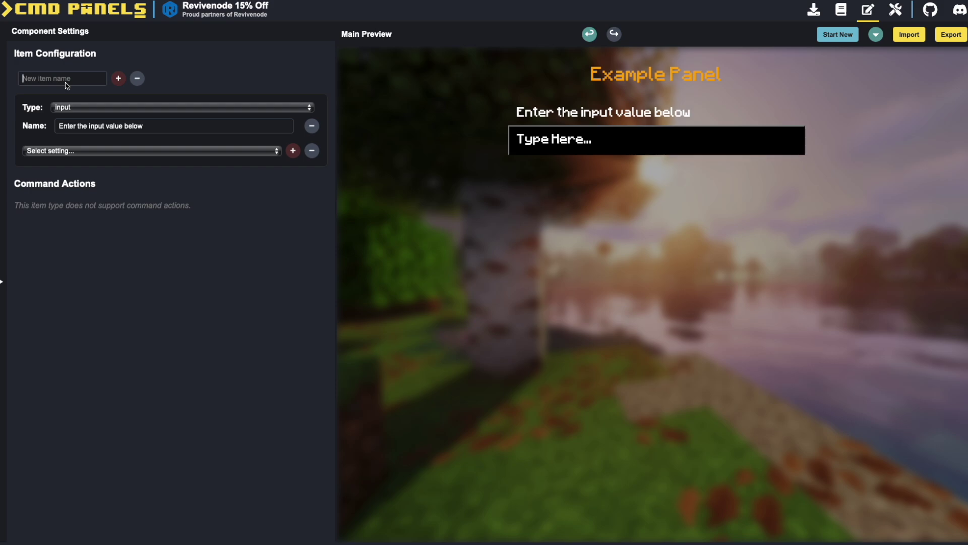
{"action": "type", "text": "example_button"}
{"action": "left_click", "coordinate": [118, 78]}
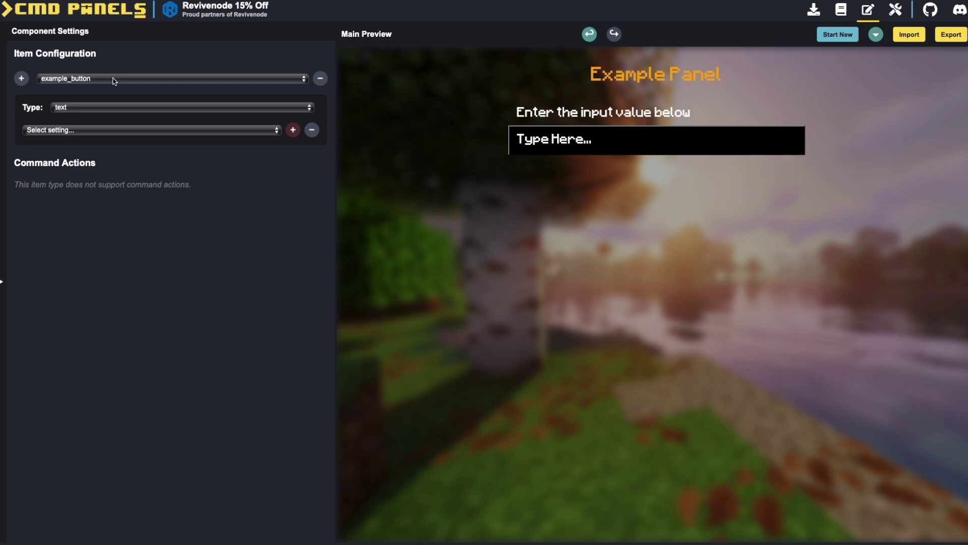
{"action": "left_click", "coordinate": [77, 108]}
{"action": "left_click", "coordinate": [72, 175]}
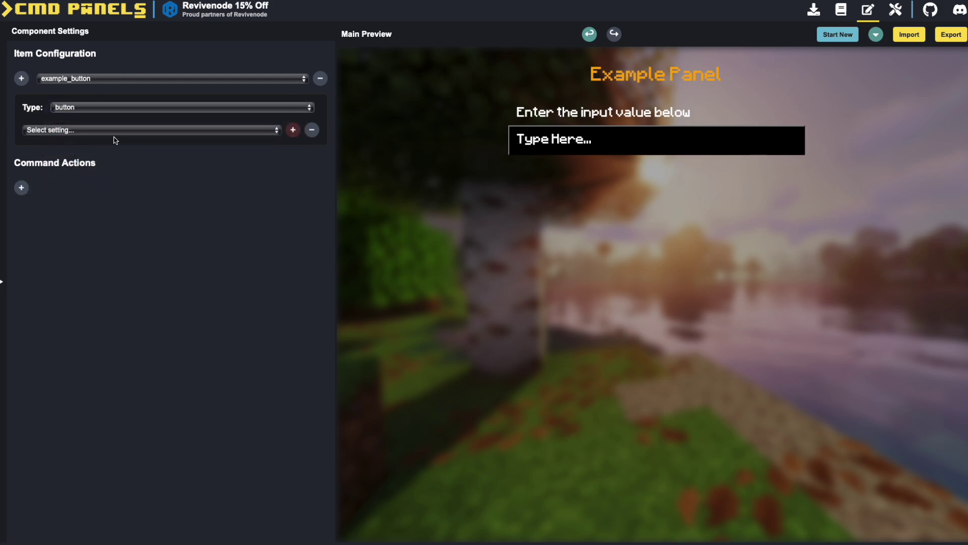
Give example_button a Name setting of 'Confirm'.
{"action": "left_click", "coordinate": [114, 134]}
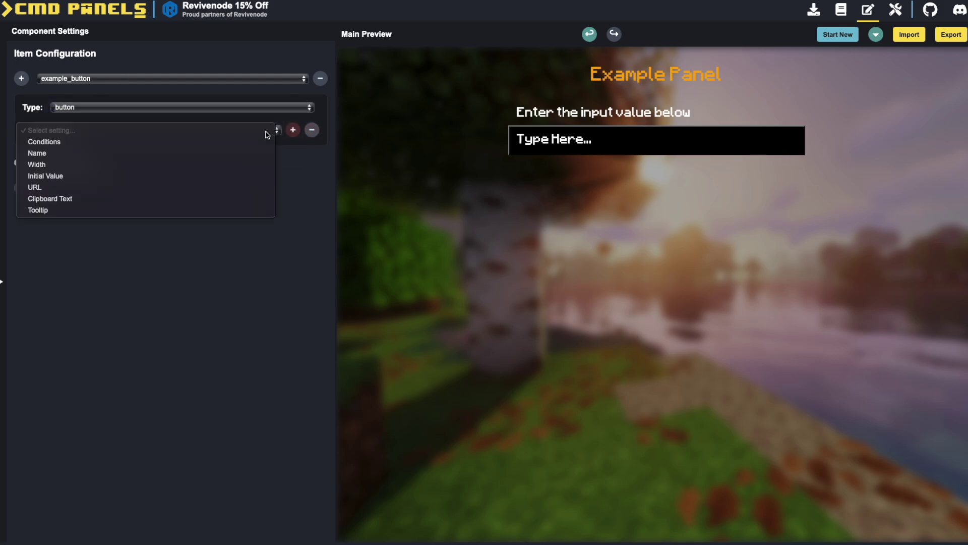
{"action": "left_click", "coordinate": [161, 154]}
{"action": "left_click", "coordinate": [293, 130]}
{"action": "left_click", "coordinate": [89, 132]}
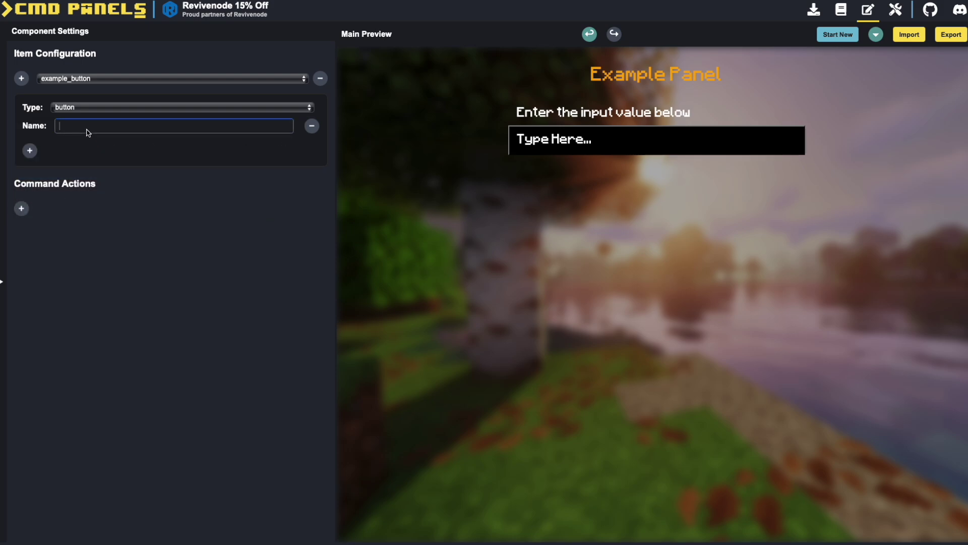
{"action": "type", "text": "Confirm"}
Add a Tooltip setting 'Click to confirm' to example_button.
{"action": "left_click", "coordinate": [29, 150]}
{"action": "left_click", "coordinate": [65, 150]}
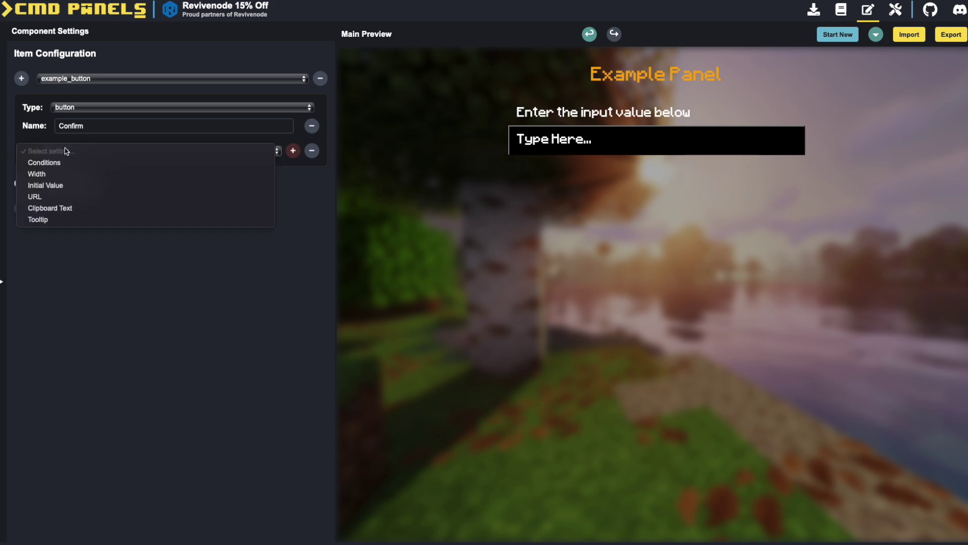
{"action": "left_click", "coordinate": [95, 218]}
{"action": "left_click", "coordinate": [293, 151]}
{"action": "left_click", "coordinate": [101, 152]}
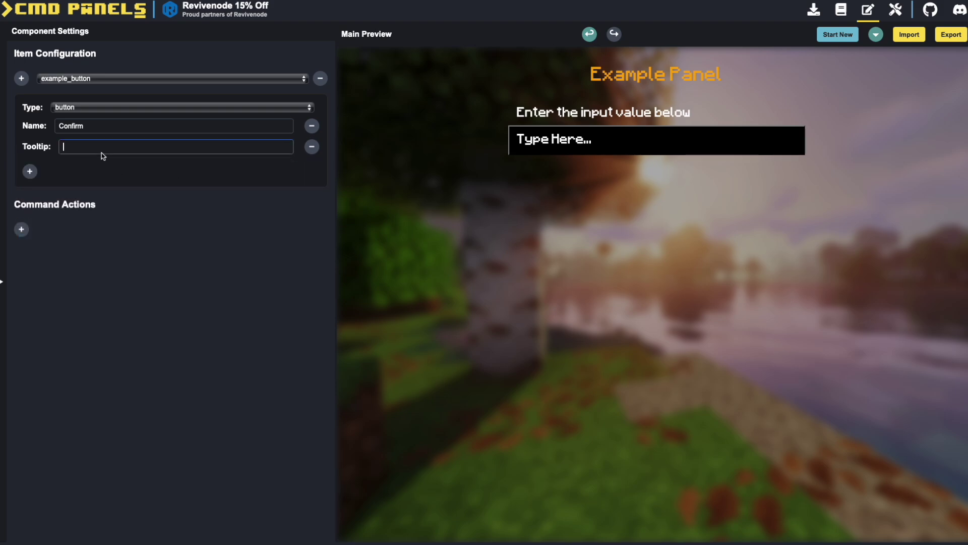
{"action": "type", "text": "Click to confirm"}
{"action": "left_click", "coordinate": [114, 191]}
{"action": "scroll", "coordinate": [158, 273], "scroll_direction": "left", "scroll_amount": 3}
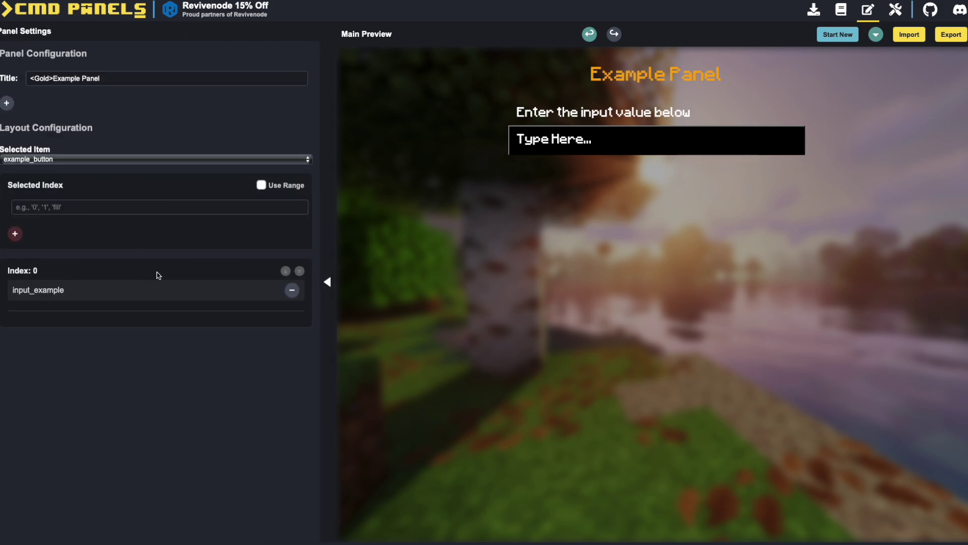
{"action": "left_click", "coordinate": [327, 281]}
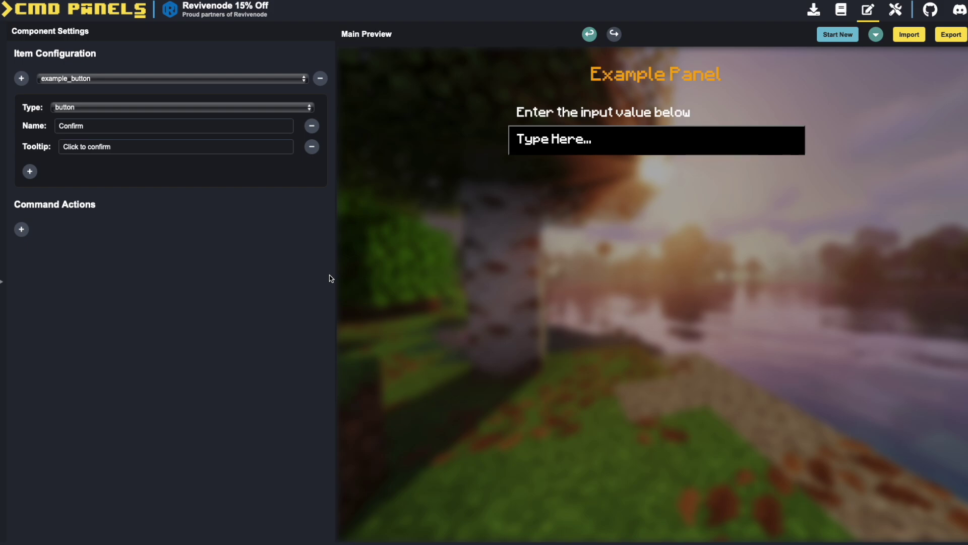
{"action": "left_click", "coordinate": [76, 78]}
Add a command to example_button starting '[msg] your input was:'.
{"action": "left_click", "coordinate": [74, 69]}
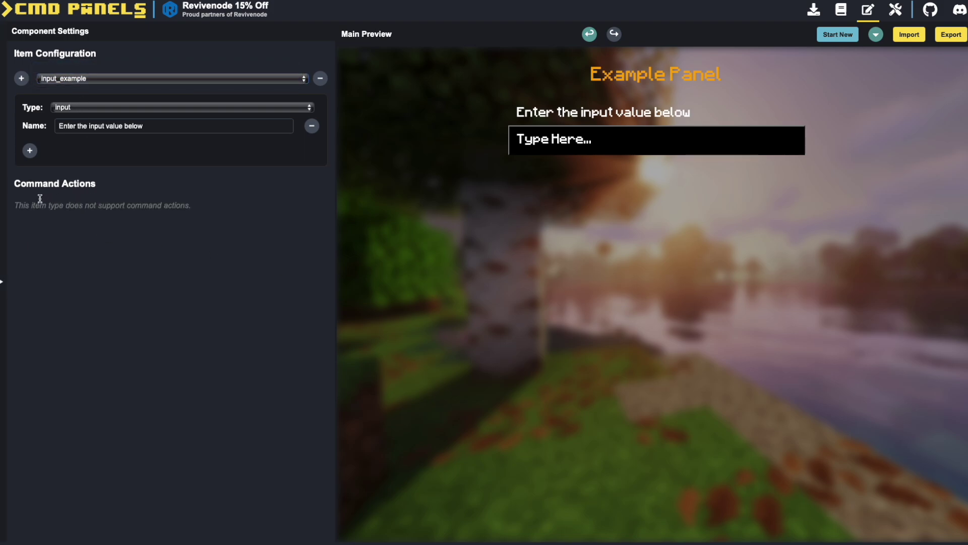
{"action": "left_click_drag", "start_coordinate": [46, 205], "coordinate": [192, 207]}
{"action": "left_click", "coordinate": [83, 78]}
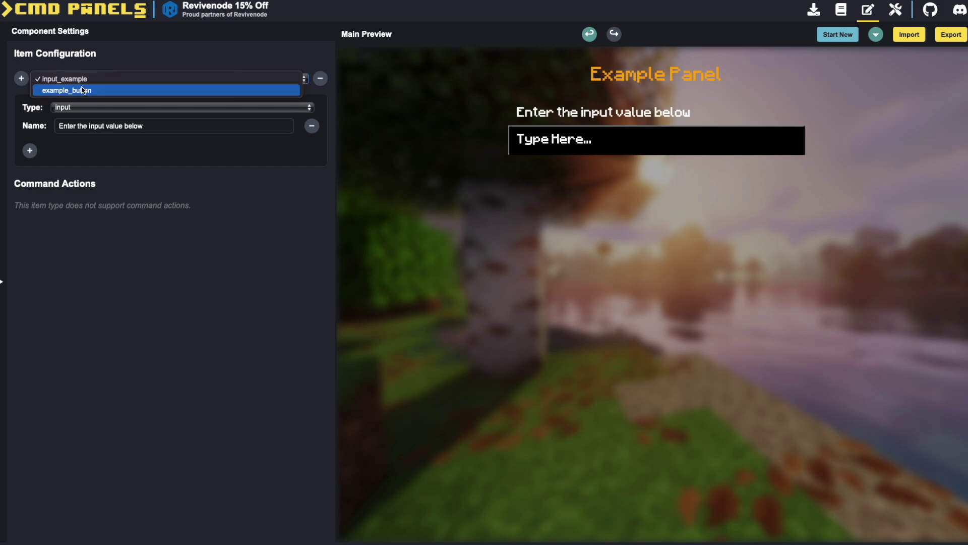
{"action": "left_click", "coordinate": [83, 89]}
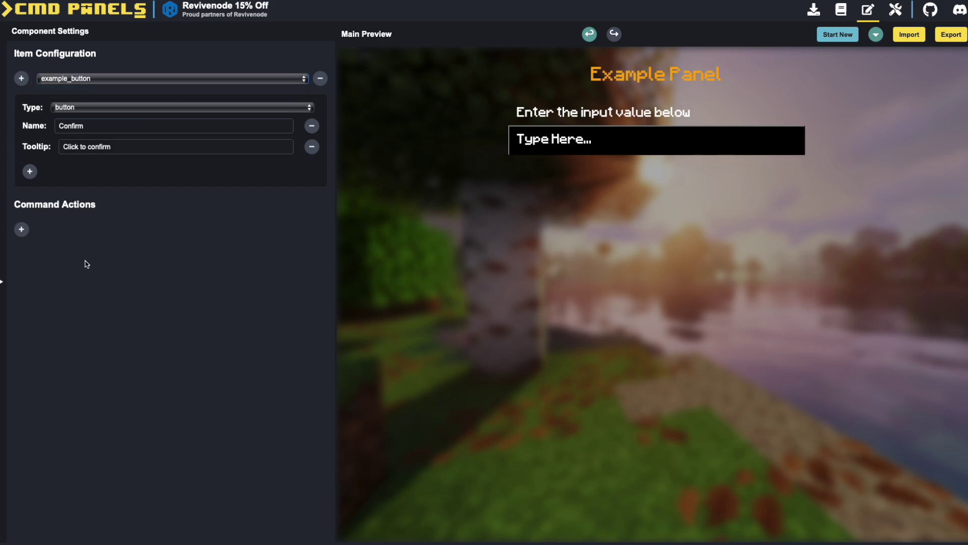
{"action": "left_click", "coordinate": [22, 229]}
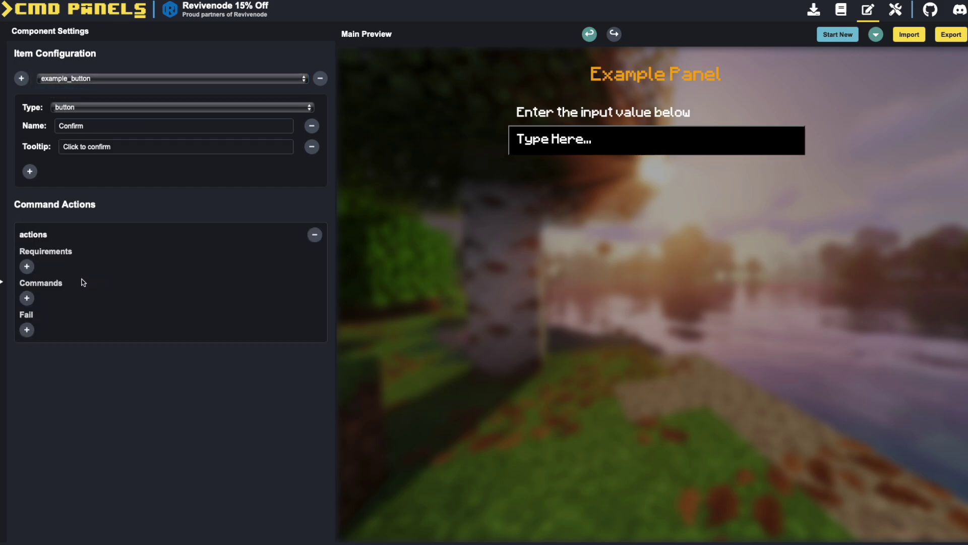
{"action": "left_click", "coordinate": [27, 298]}
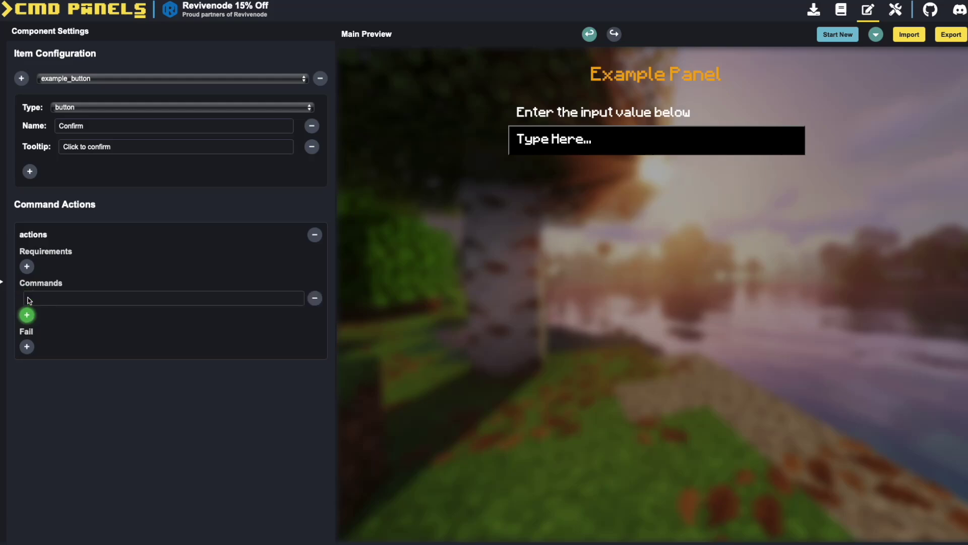
{"action": "left_click", "coordinate": [93, 304]}
{"action": "type", "text": "[msg"}
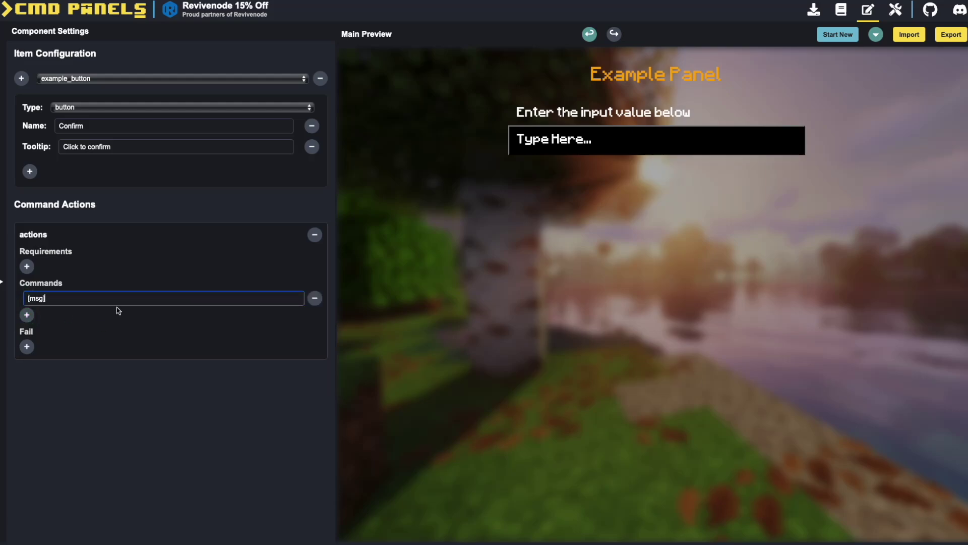
{"action": "type", "text": "] your input was:"}
Append the %commandpanels_session_input_example% placeholder to the message command.
{"action": "left_click", "coordinate": [71, 79]}
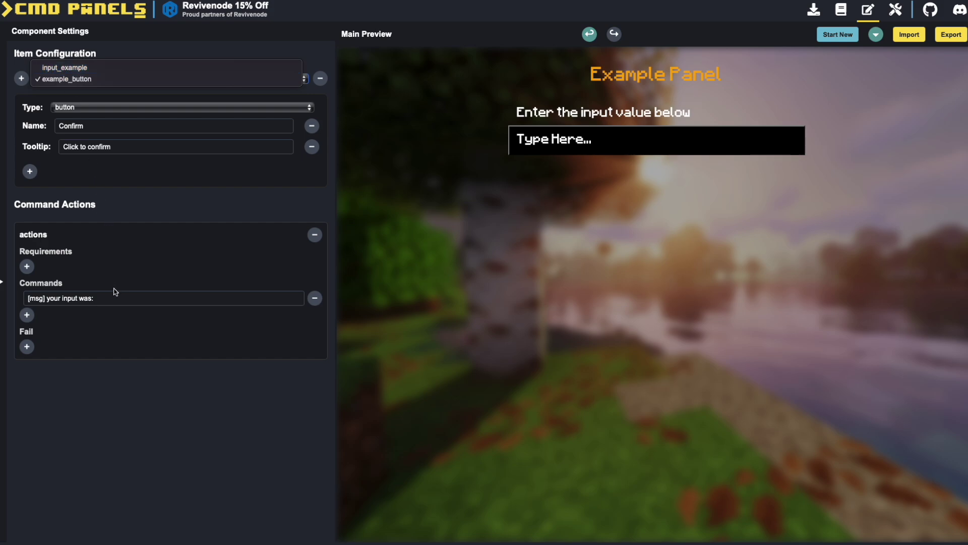
{"action": "left_click", "coordinate": [128, 299]}
{"action": "left_click", "coordinate": [129, 298]}
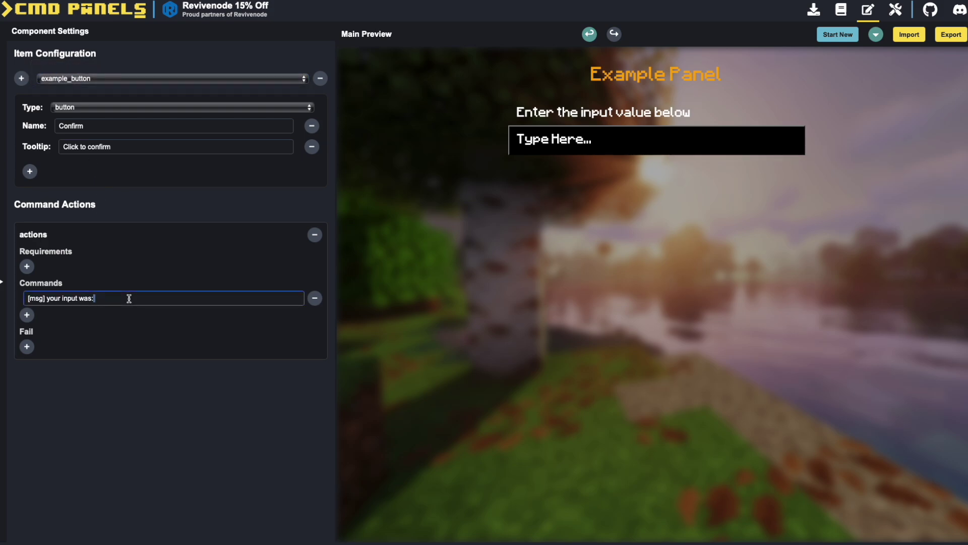
{"action": "type", "text": "%%"}
{"action": "key", "text": "Left"}
{"action": "type", "text": "commandpanels_session_"}
{"action": "left_click", "coordinate": [80, 76]}
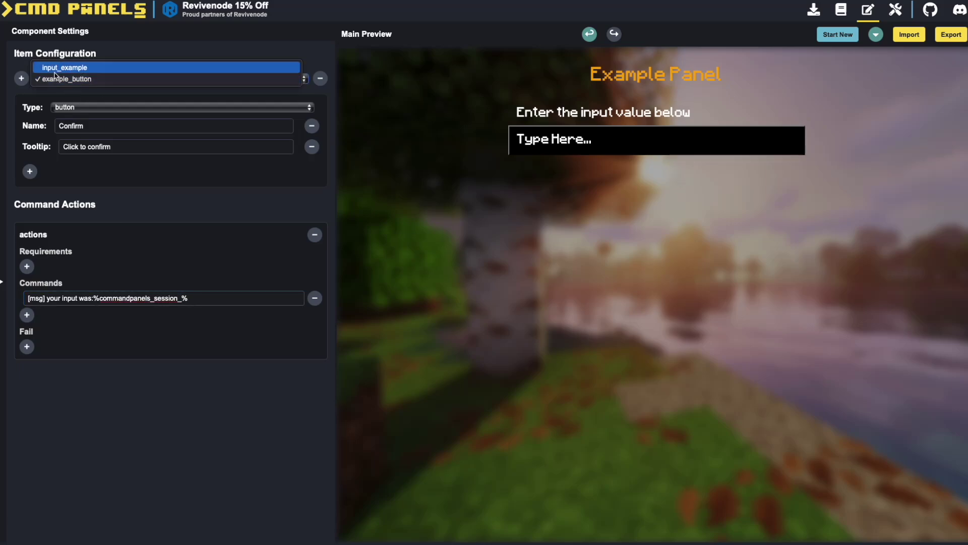
{"action": "left_click", "coordinate": [182, 299]}
{"action": "left_click", "coordinate": [182, 299]}
{"action": "type", "text": "input_example"}
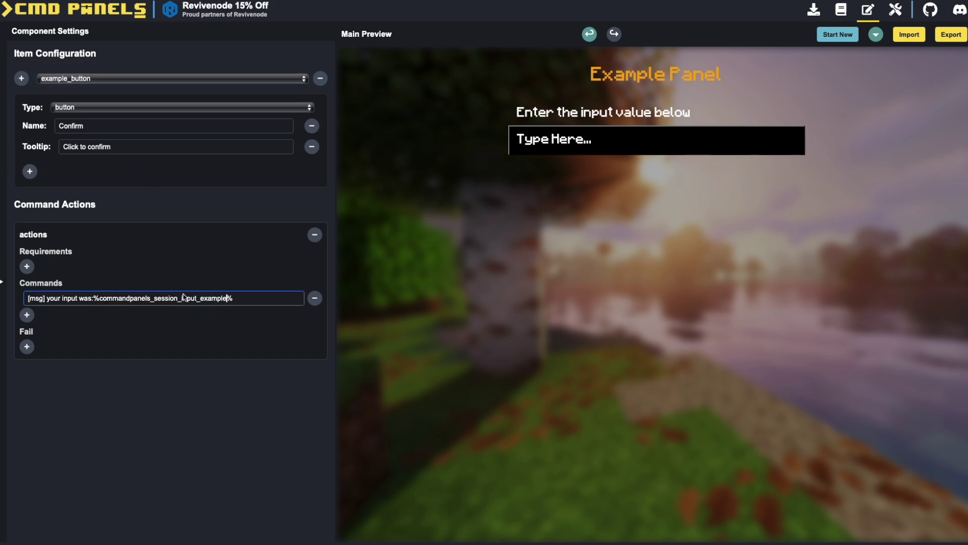
Place example_button at layout index 1 and export the panel as YAML.
{"action": "left_click", "coordinate": [204, 404]}
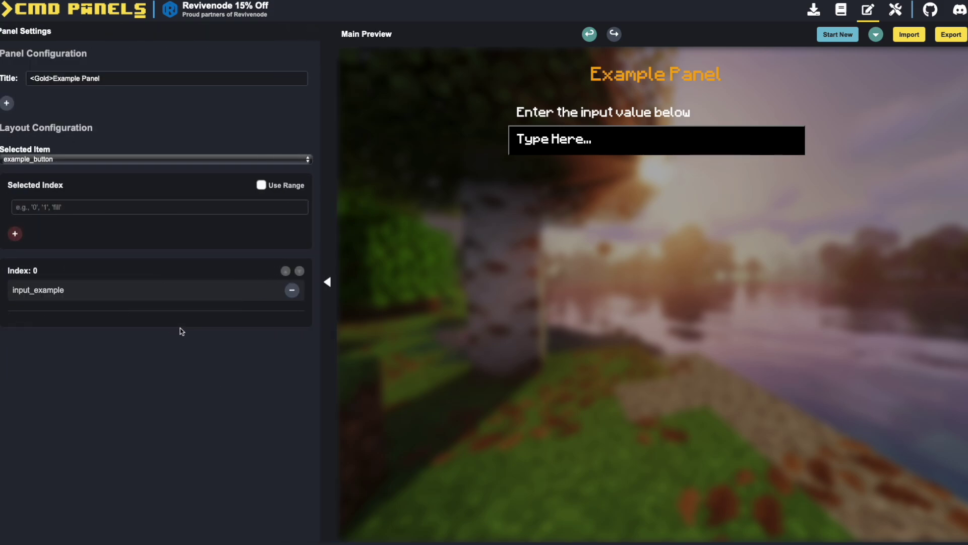
{"action": "left_click", "coordinate": [129, 208]}
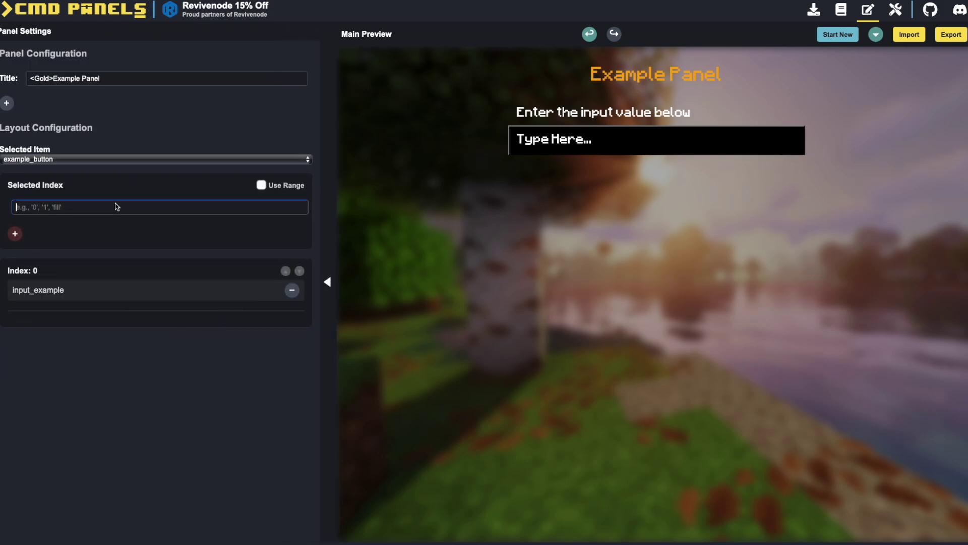
{"action": "left_click", "coordinate": [46, 160]}
{"action": "left_click", "coordinate": [38, 160]}
{"action": "left_click", "coordinate": [48, 208]}
{"action": "type", "text": "1"}
{"action": "left_click", "coordinate": [15, 234]}
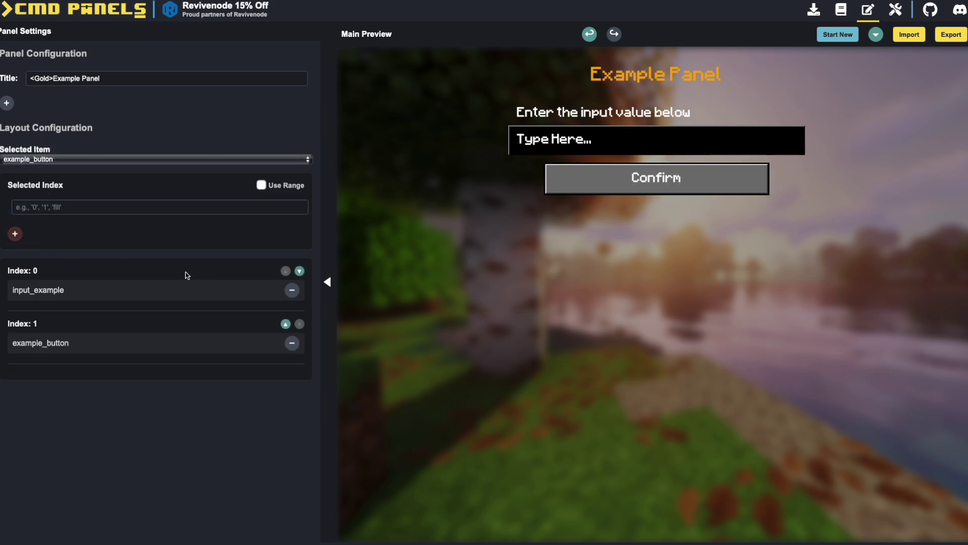
{"action": "left_click", "coordinate": [957, 39]}
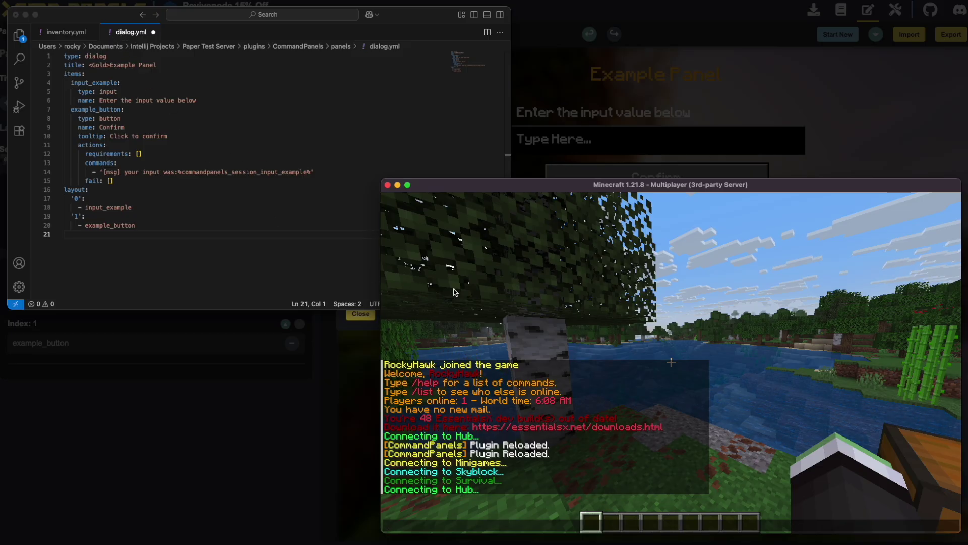
Reload the plugin and open the dialog panel, closing the outdated nickname dialog.
{"action": "type", "text": "/pa"}
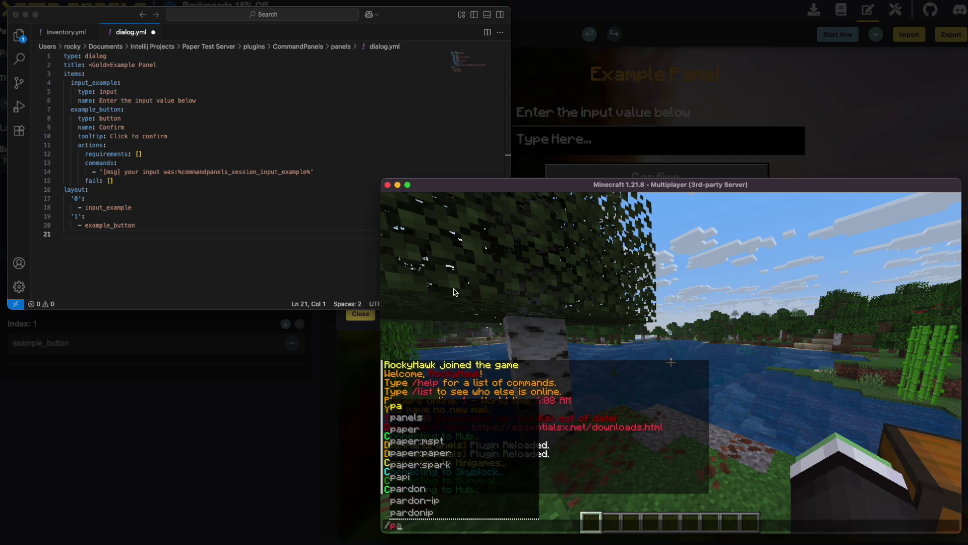
{"action": "type", "text": " reload"}
{"action": "key", "text": "Return"}
{"action": "type", "text": "/pa open"}
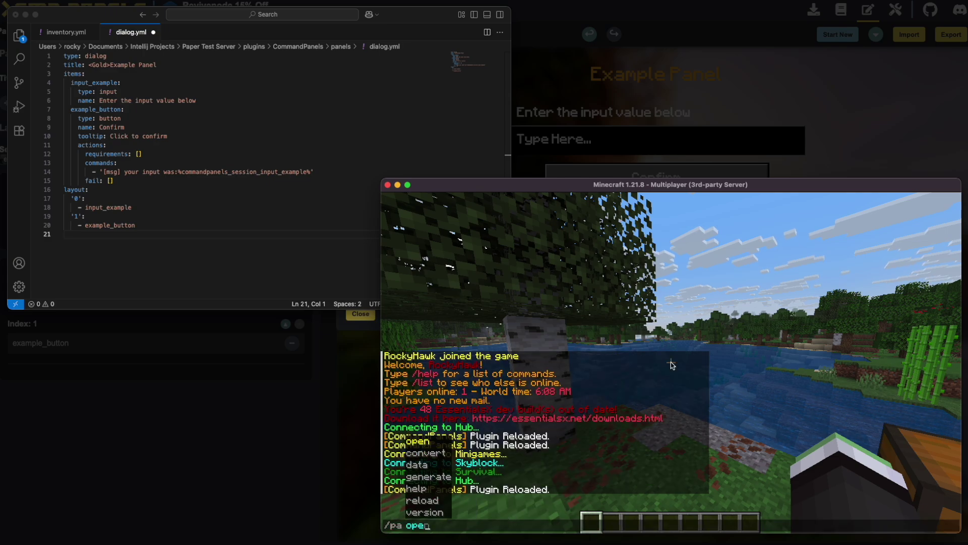
{"action": "key", "text": "Down"}
{"action": "key", "text": "Down"}
{"action": "key", "text": "Tab"}
{"action": "key", "text": "Return"}
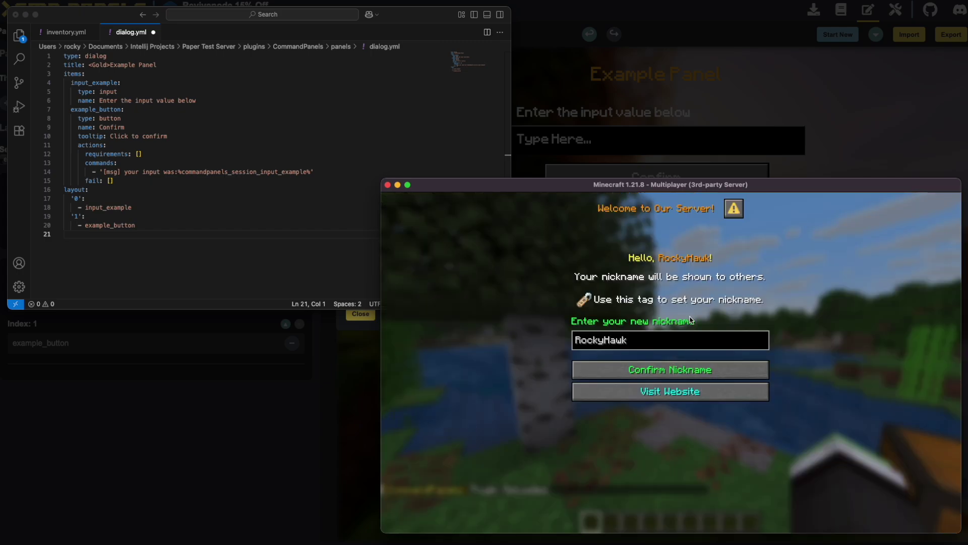
{"action": "key", "text": "Escape"}
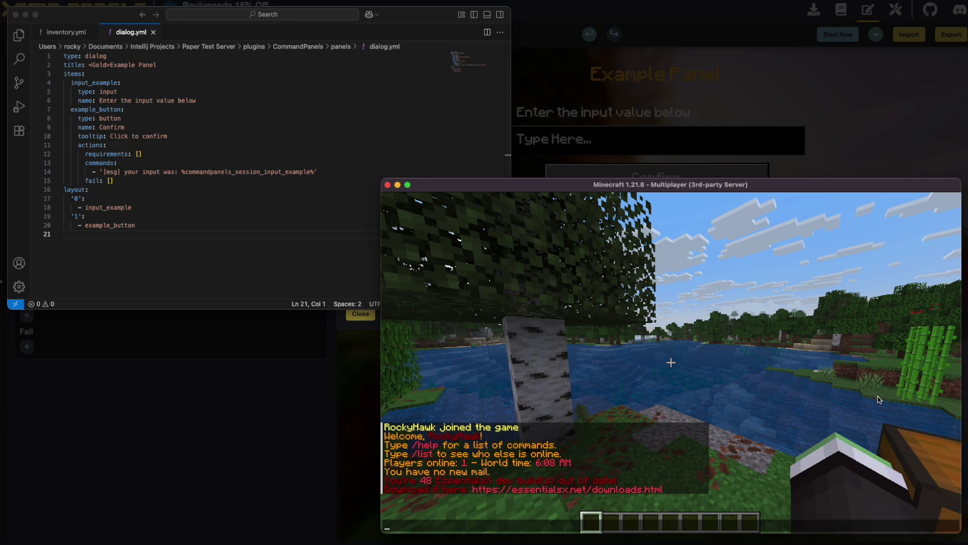
Reload again, open the updated dialog, and submit 'hello there' in its input box.
{"action": "type", "text": "/pa reload"}
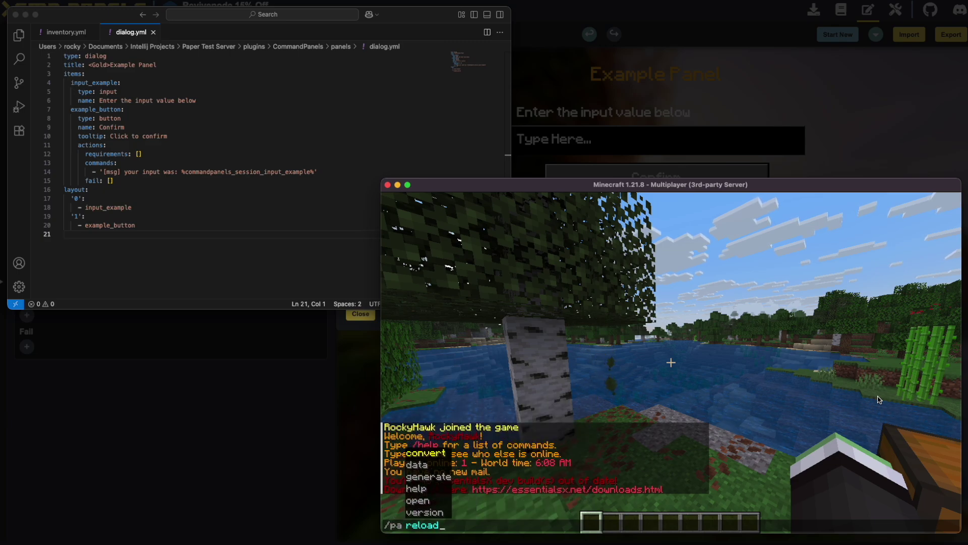
{"action": "key", "text": "Return"}
{"action": "type", "text": "/pa open"}
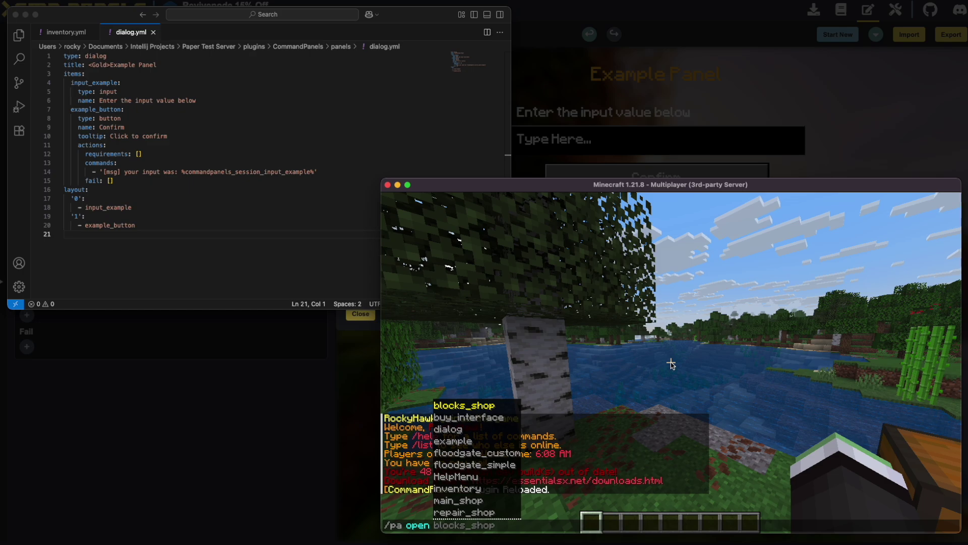
{"action": "key", "text": "Down"}
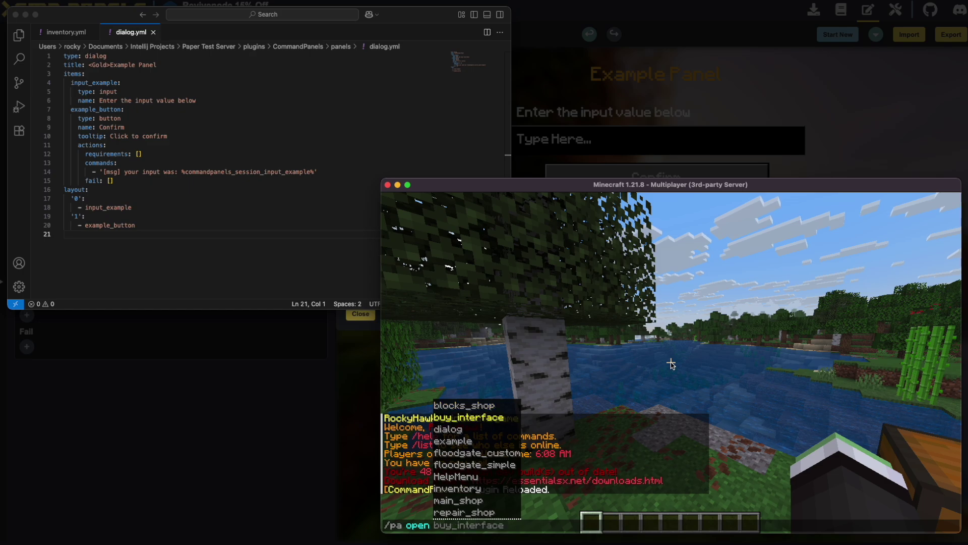
{"action": "key", "text": "Down"}
{"action": "key", "text": "Return"}
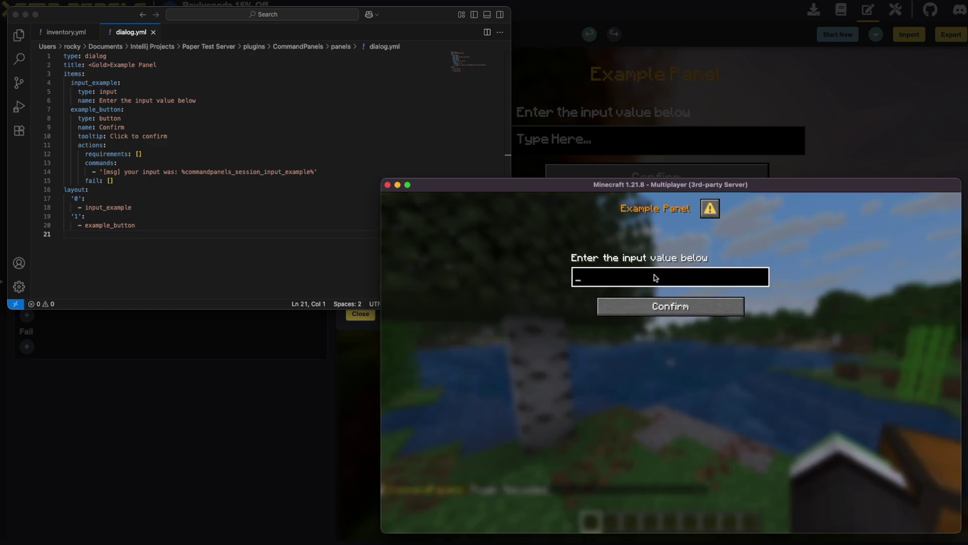
{"action": "left_click", "coordinate": [655, 275]}
{"action": "type", "text": "hello there"}
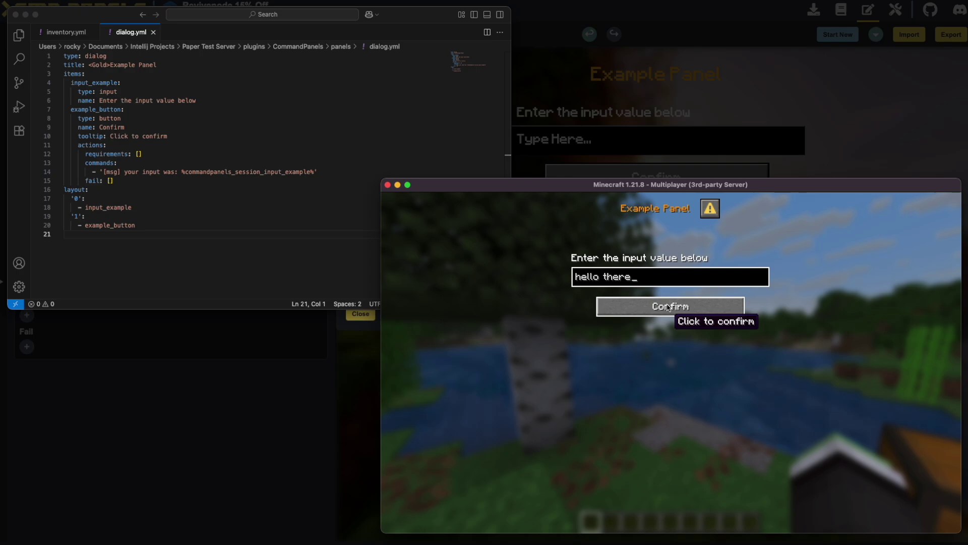
{"action": "left_click", "coordinate": [699, 306]}
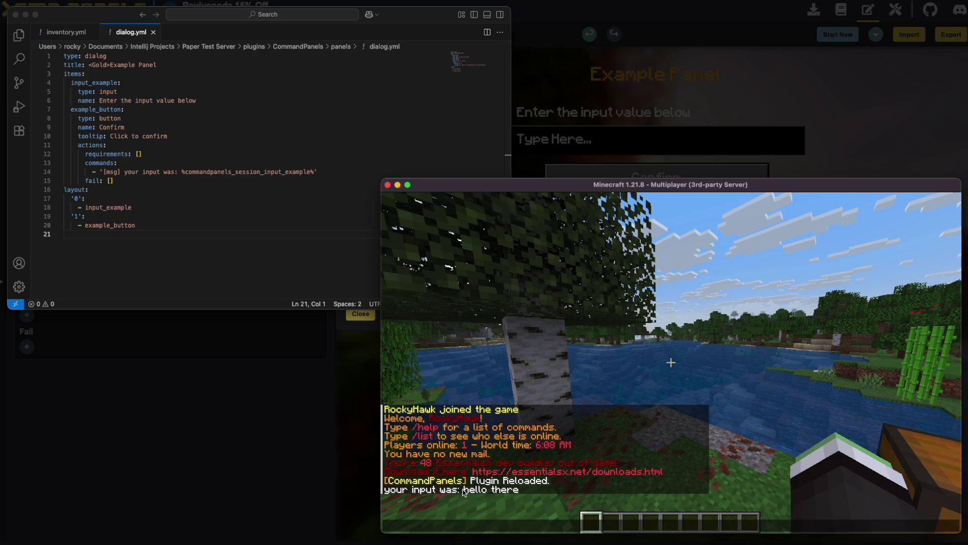
{"action": "left_click", "coordinate": [217, 207]}
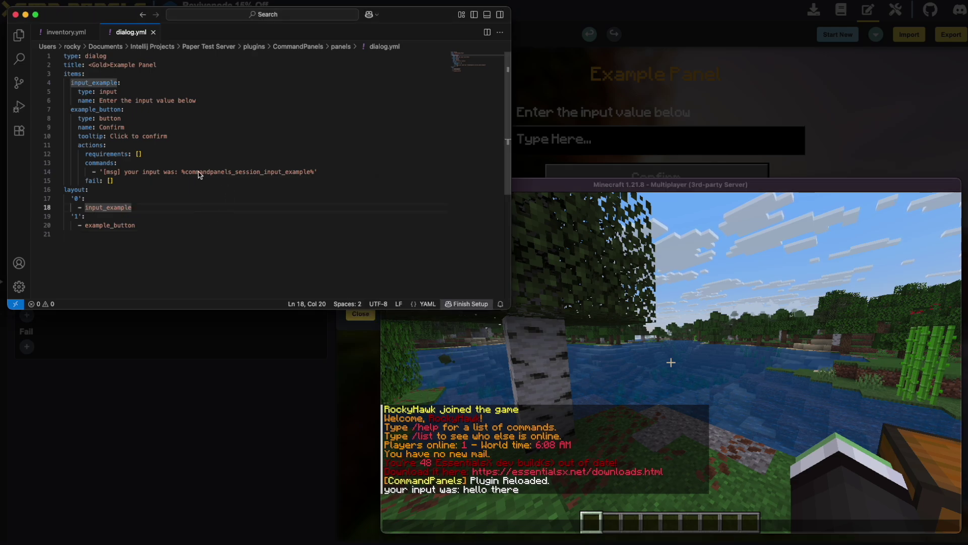
Highlight the session input placeholder on line 14, then start a new CMD Panels project.
{"action": "left_click_drag", "start_coordinate": [182, 172], "coordinate": [316, 173]}
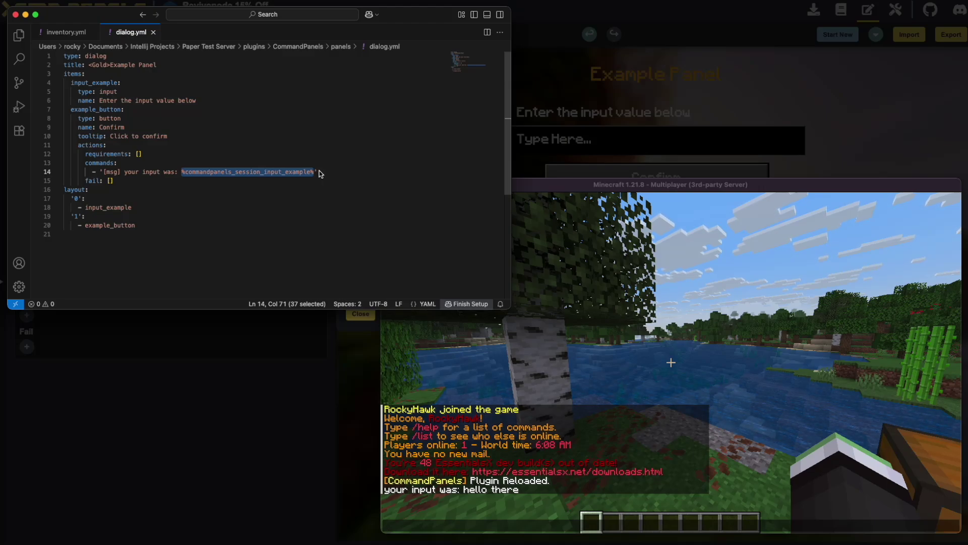
{"action": "left_click", "coordinate": [317, 173]}
{"action": "left_click", "coordinate": [636, 320]}
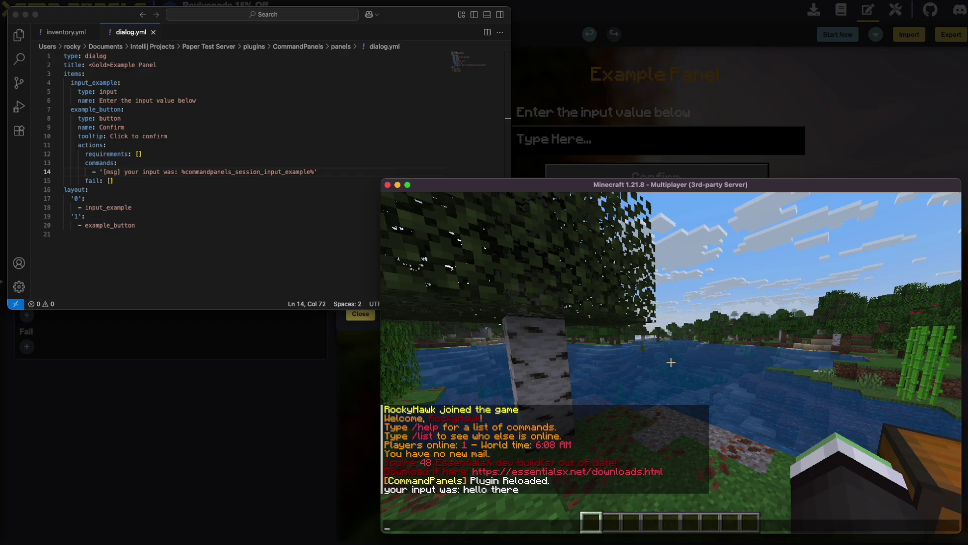
{"action": "left_click", "coordinate": [838, 34]}
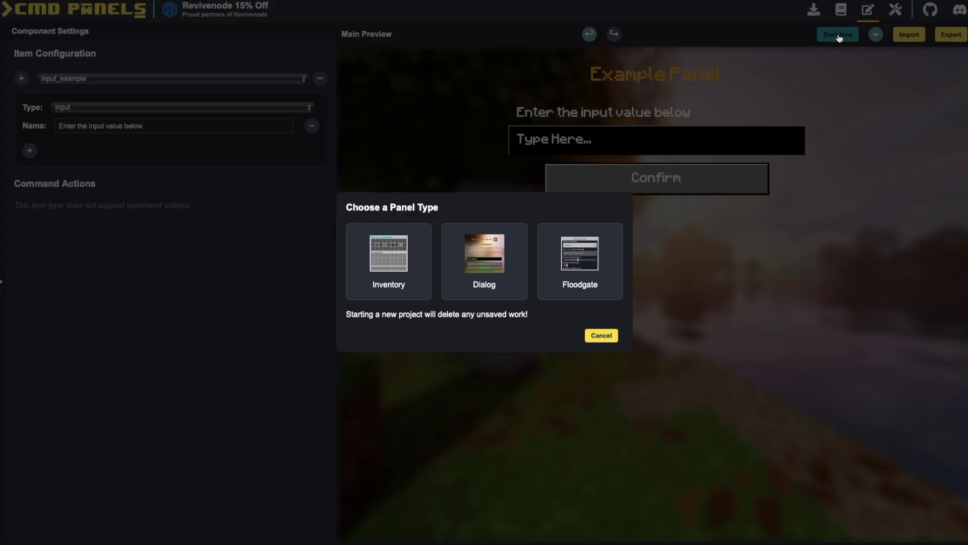
Create a new Floodgate panel titled 'Player Settings'.
{"action": "left_click", "coordinate": [581, 268]}
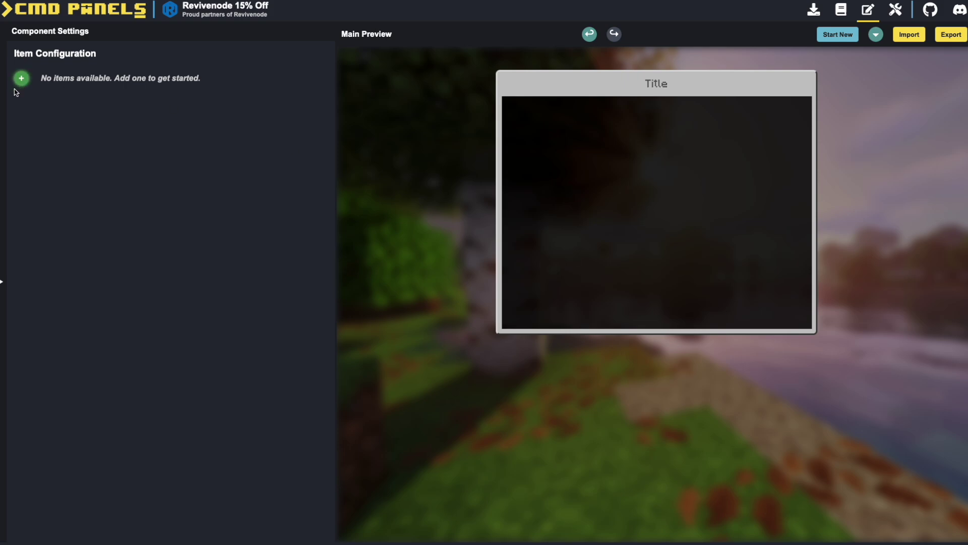
{"action": "mouse_move", "coordinate": [7, 97]}
{"action": "left_click", "coordinate": [53, 103]}
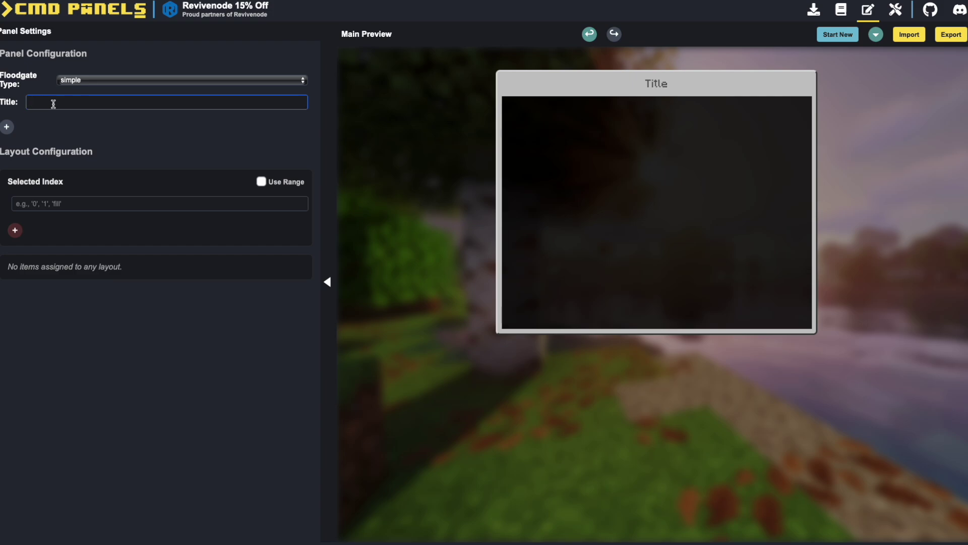
{"action": "type", "text": "Player Settings"}
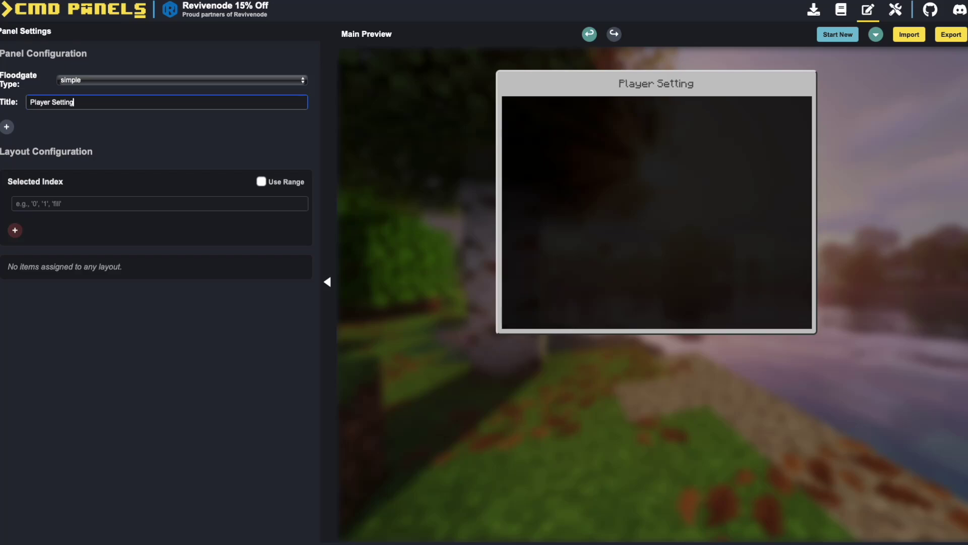
{"action": "left_click", "coordinate": [150, 136]}
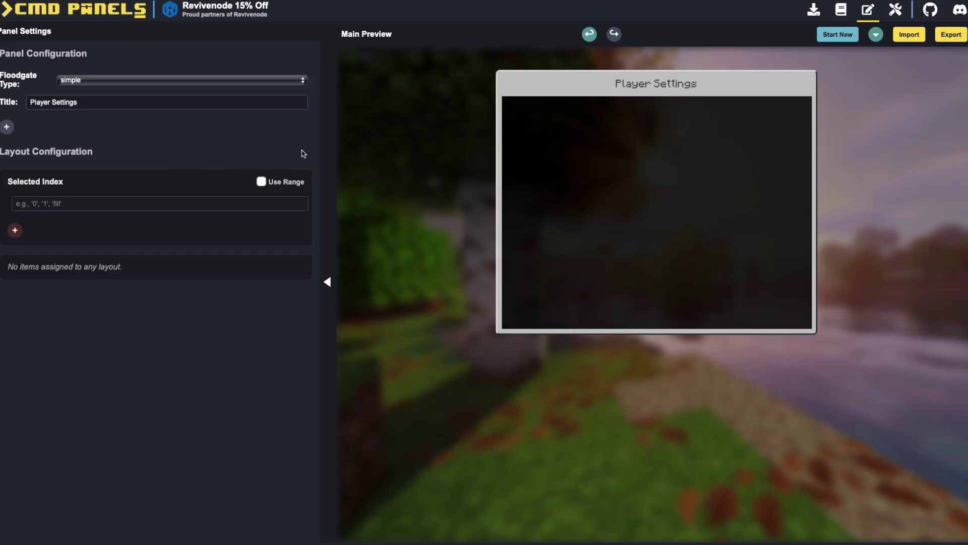
Change the Floodgate type from simple to custom.
{"action": "left_click", "coordinate": [327, 281]}
{"action": "left_click", "coordinate": [73, 80]}
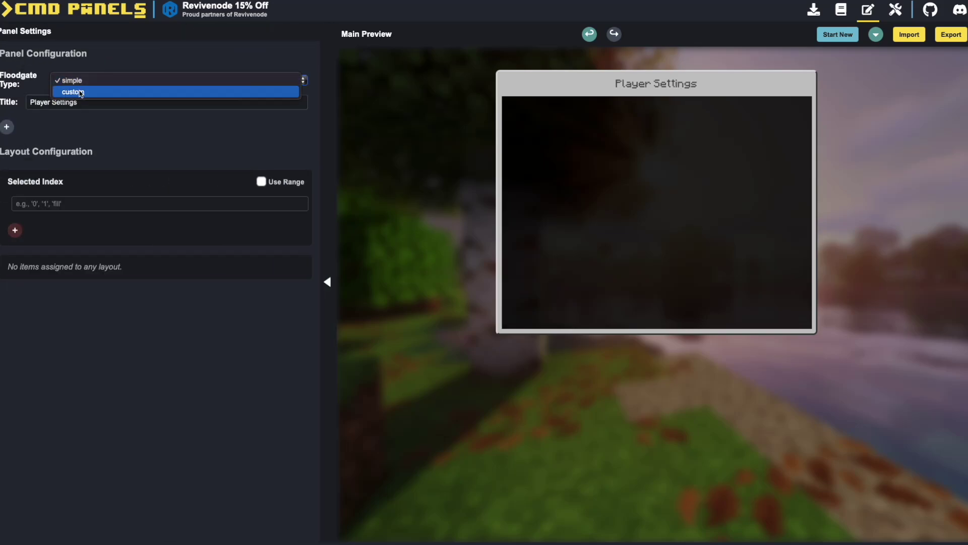
{"action": "left_click", "coordinate": [79, 82]}
{"action": "left_click", "coordinate": [79, 85]}
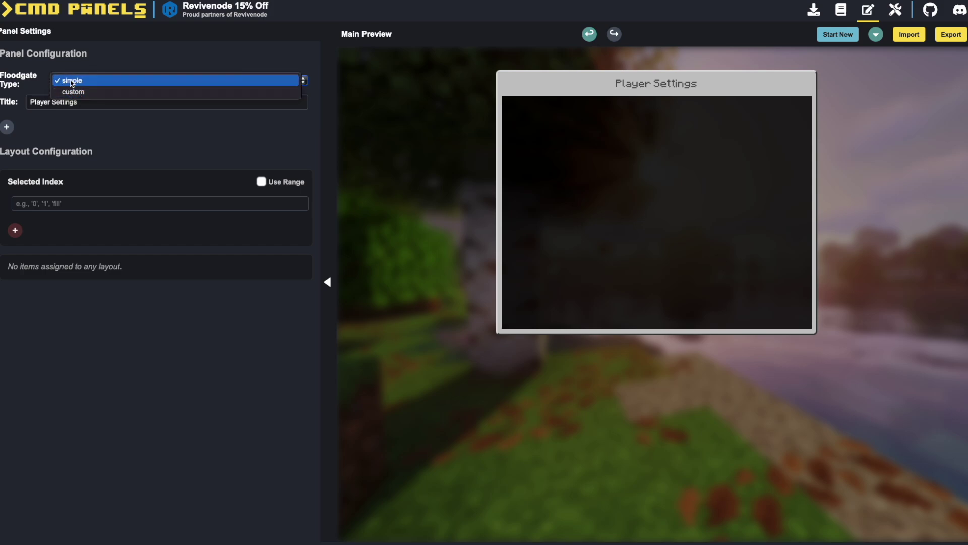
{"action": "left_click", "coordinate": [70, 93]}
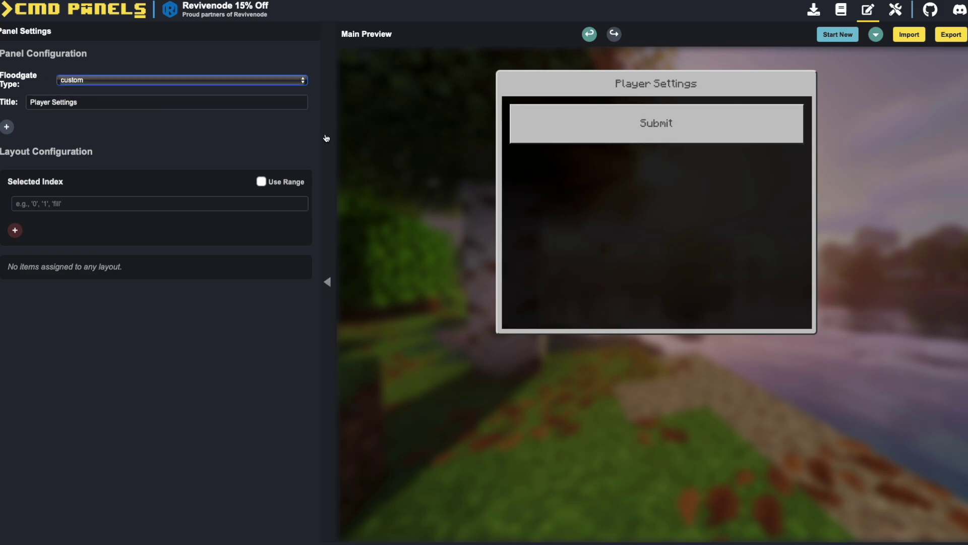
{"action": "left_click", "coordinate": [326, 138]}
Create a language_chooser dropdown item with options English, Spanish and German.
{"action": "left_click", "coordinate": [23, 79]}
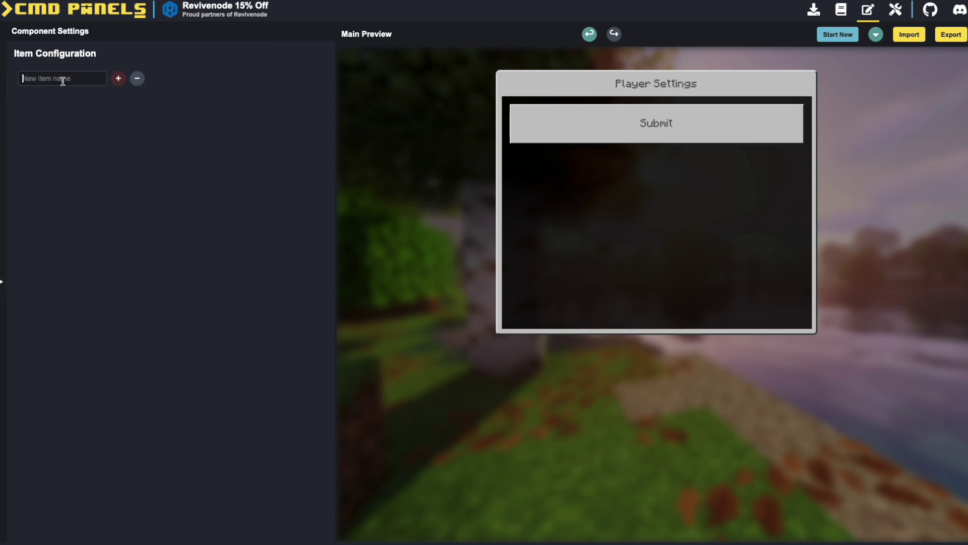
{"action": "type", "text": "language_chooser"}
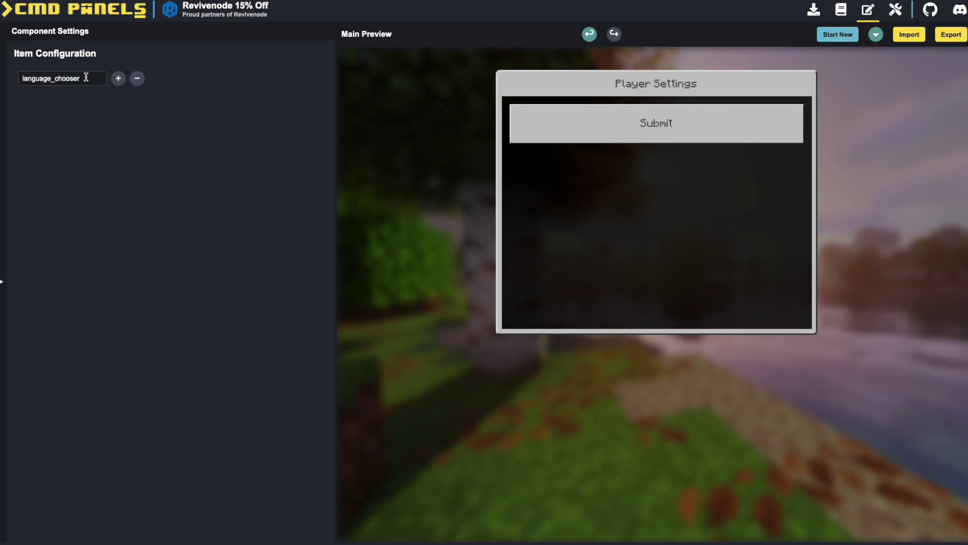
{"action": "left_click", "coordinate": [118, 79]}
{"action": "left_click", "coordinate": [79, 107]}
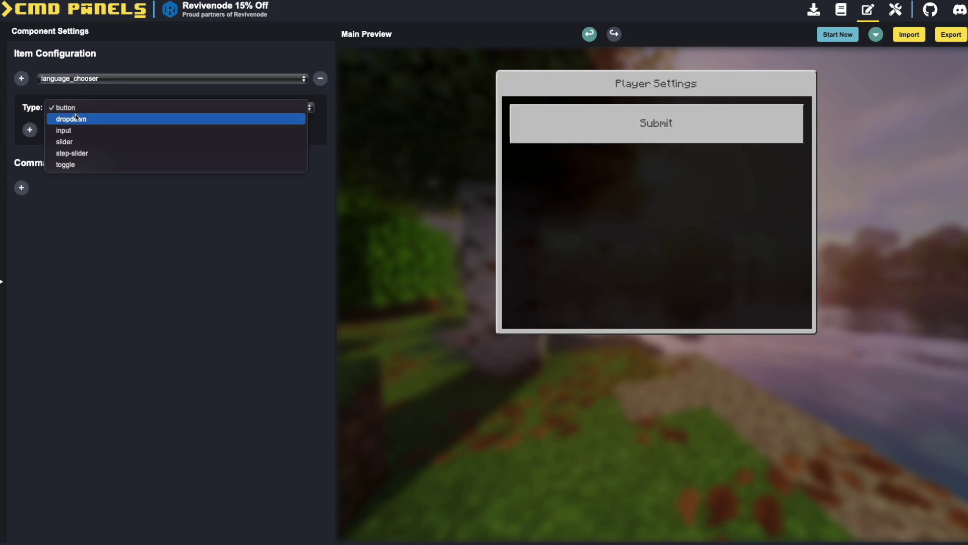
{"action": "left_click", "coordinate": [75, 119]}
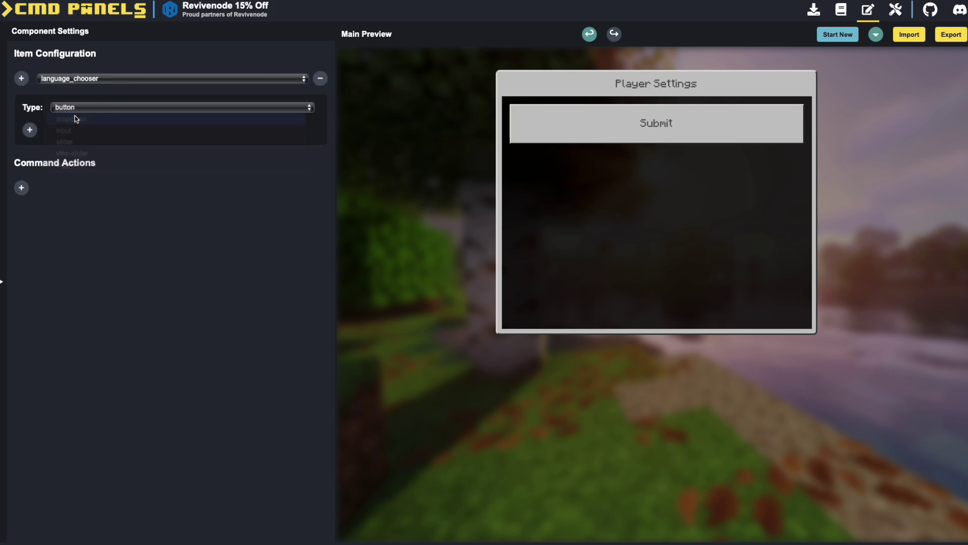
{"action": "left_click", "coordinate": [49, 142]}
{"action": "type", "text": "English "}
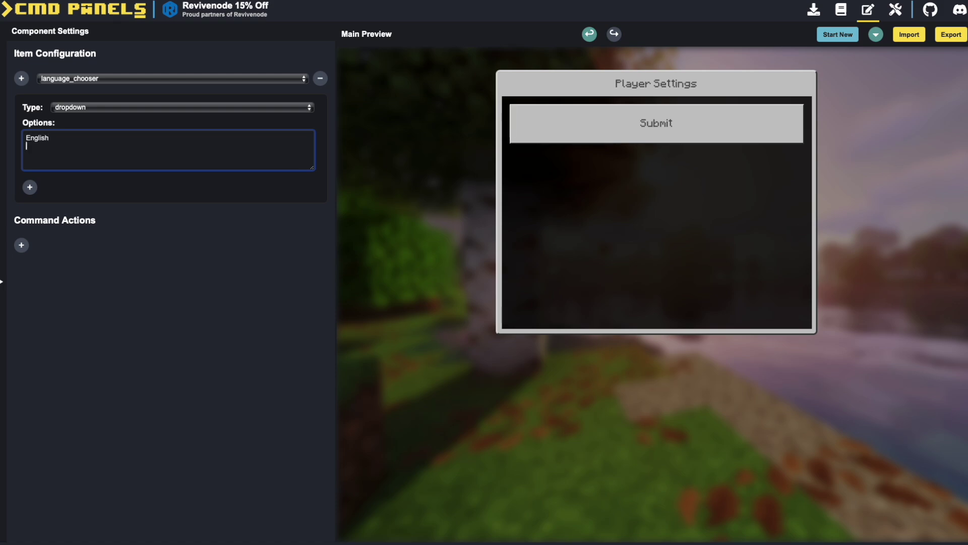
{"action": "type", "text": "Spanish "}
{"action": "type", "text": "German"}
{"action": "left_click", "coordinate": [130, 259]}
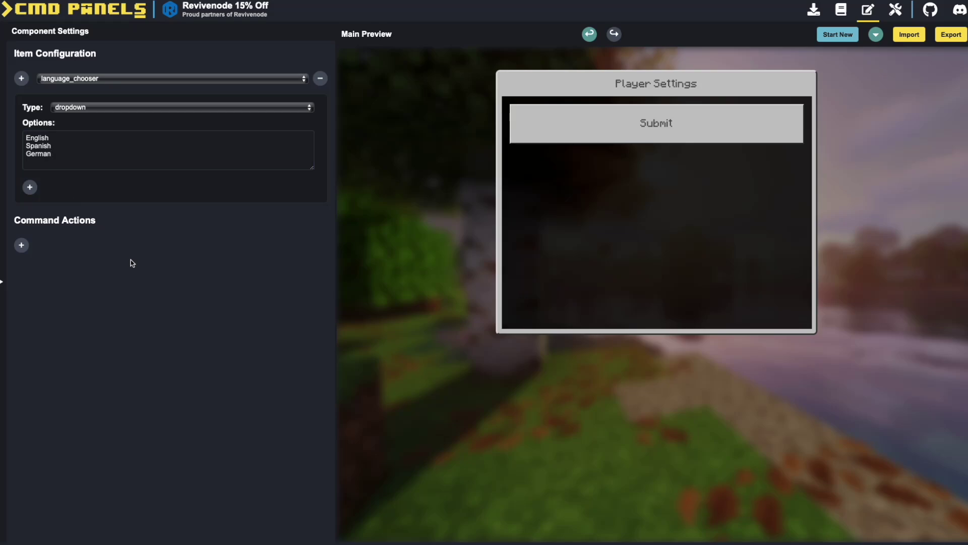
Add the command '[msg] language chosen is %commandpanels_session_language_chooser%' to the dropdown.
{"action": "left_click", "coordinate": [21, 245]}
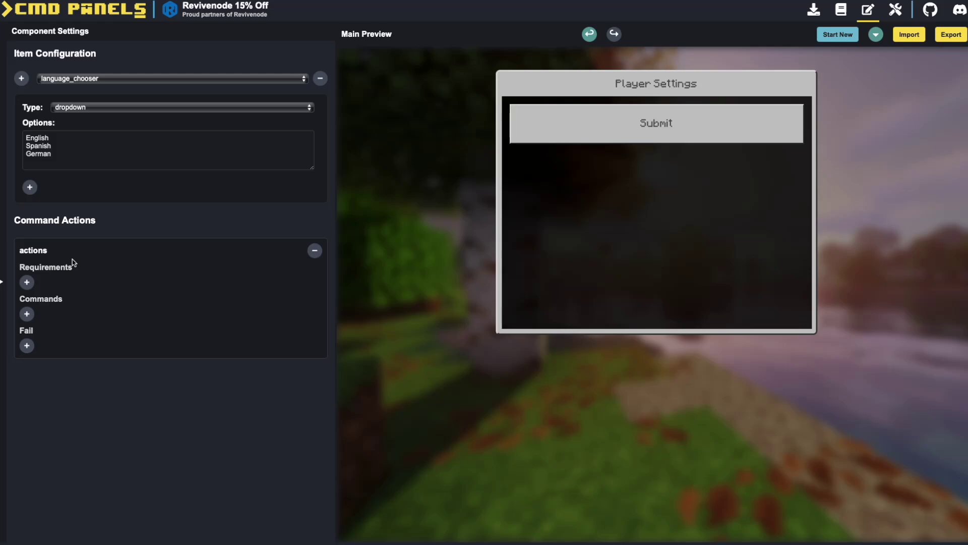
{"action": "left_click", "coordinate": [27, 313]}
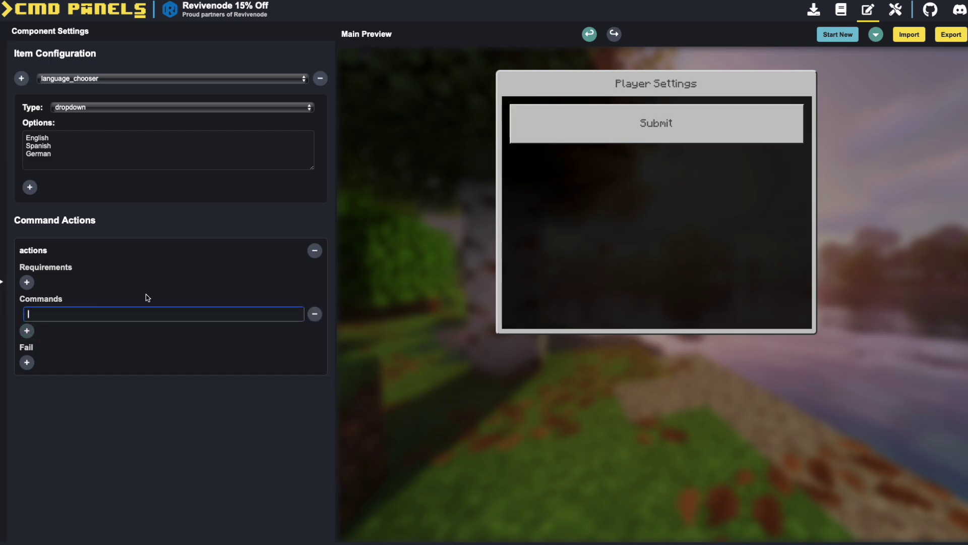
{"action": "type", "text": "[msg] language chosen is %%"}
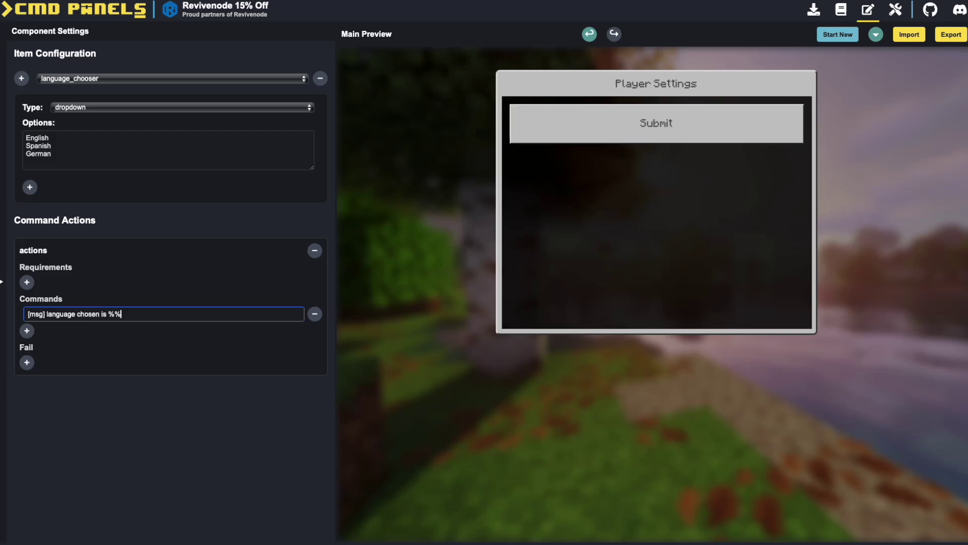
{"action": "type", "text": "commandpanels_session"}
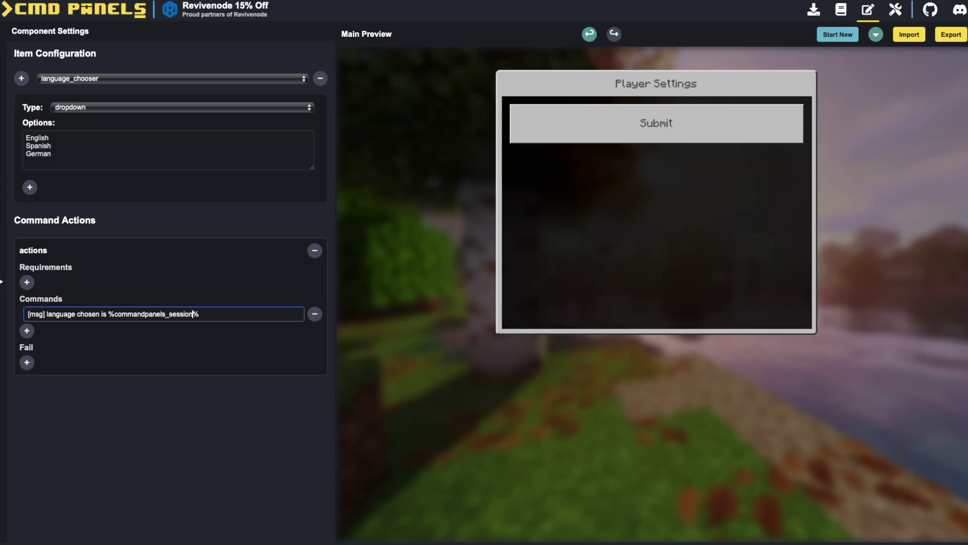
{"action": "type", "text": "_language_chooser"}
{"action": "left_click", "coordinate": [149, 390]}
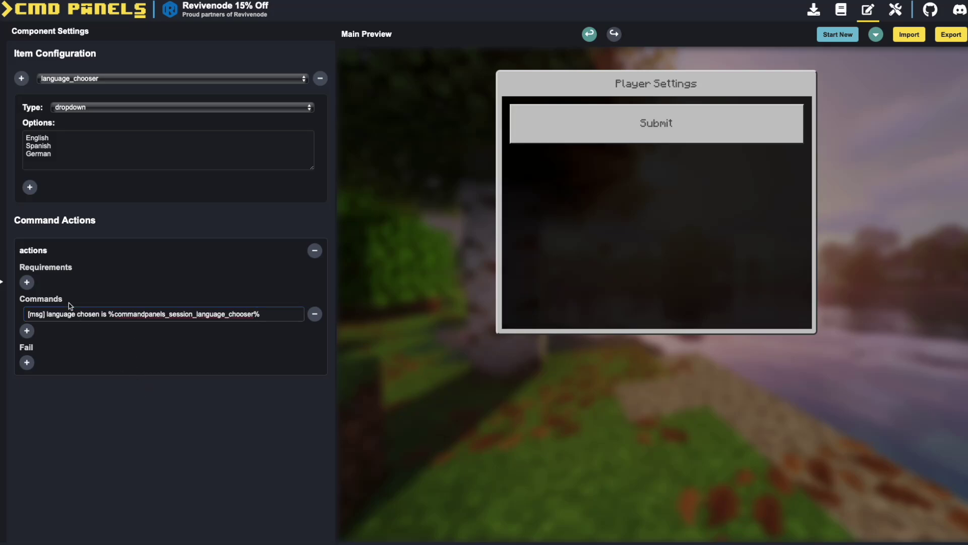
Place language_chooser at layout index 0.
{"action": "left_click", "coordinate": [4, 274]}
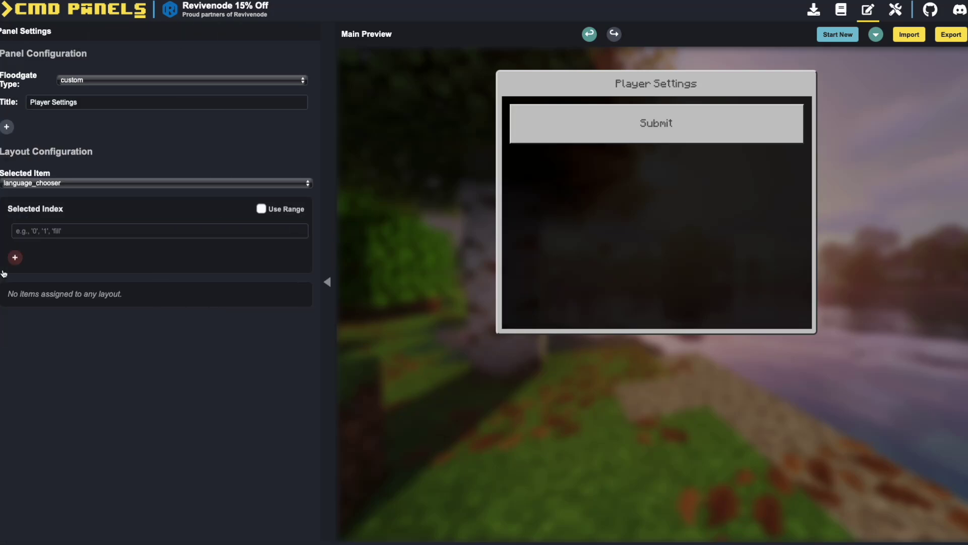
{"action": "left_click", "coordinate": [45, 231]}
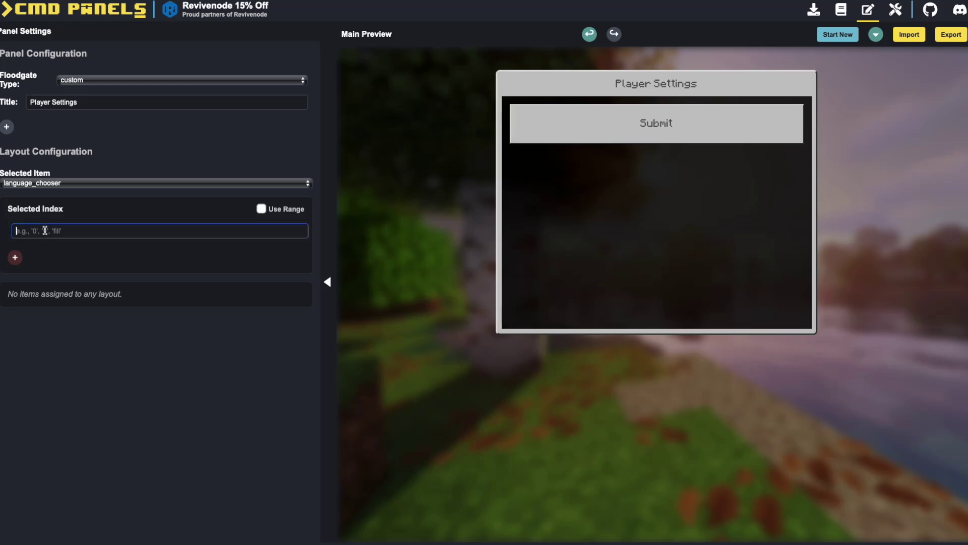
{"action": "type", "text": "0"}
{"action": "left_click", "coordinate": [15, 258]}
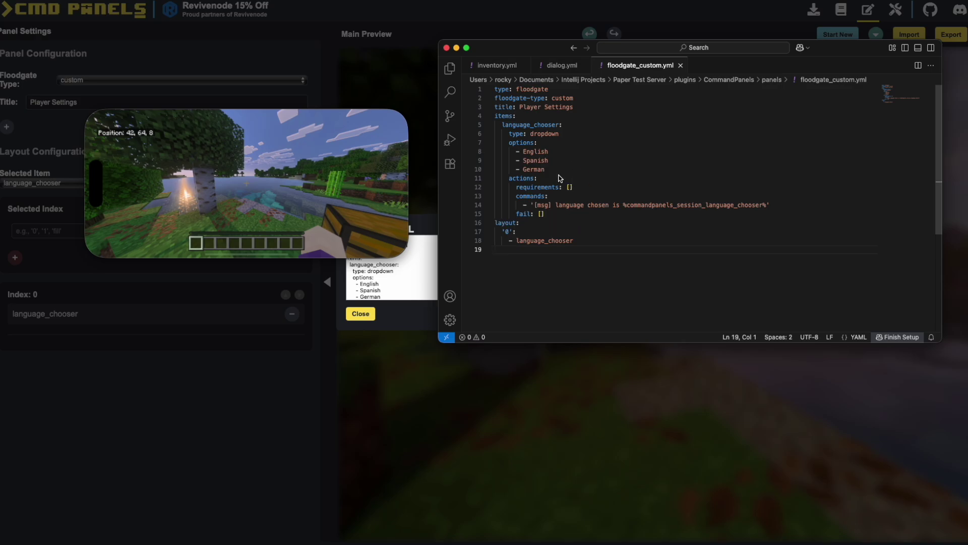
Move to the empty last line of floodgate_custom.yml, then bring up the CMD Panels documentation Introduction page.
{"action": "key", "text": "super+a"}
{"action": "left_click", "coordinate": [603, 231]}
{"action": "left_click", "coordinate": [597, 262]}
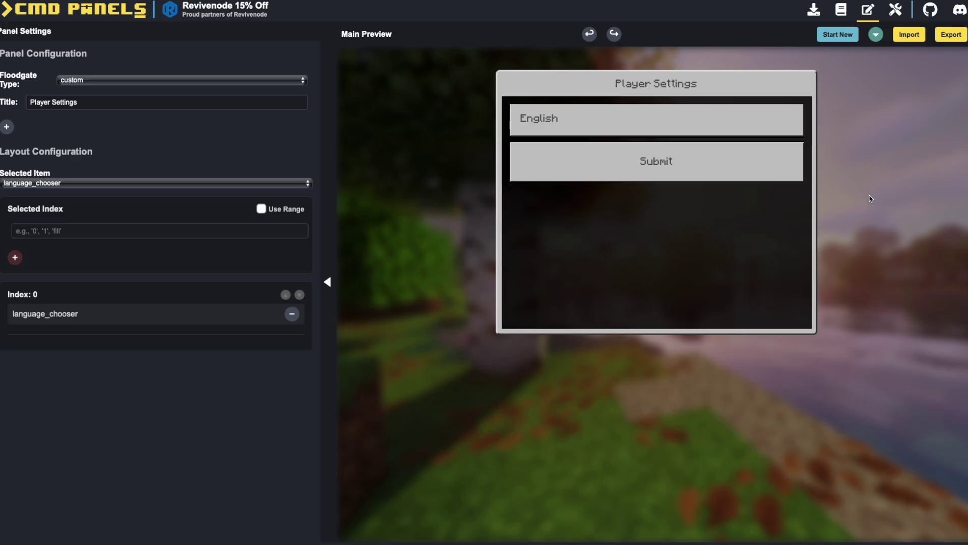
{"action": "left_click", "coordinate": [840, 10]}
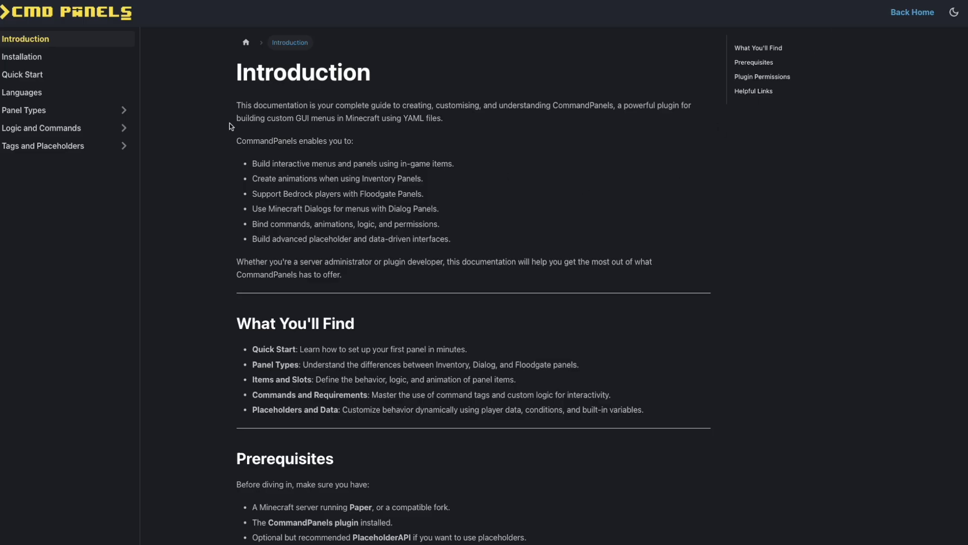
Expand Panel Types > Inventory Panels in the docs sidebar and open its Configuration page.
{"action": "left_click", "coordinate": [81, 147]}
{"action": "left_click", "coordinate": [78, 131]}
{"action": "left_click", "coordinate": [76, 110]}
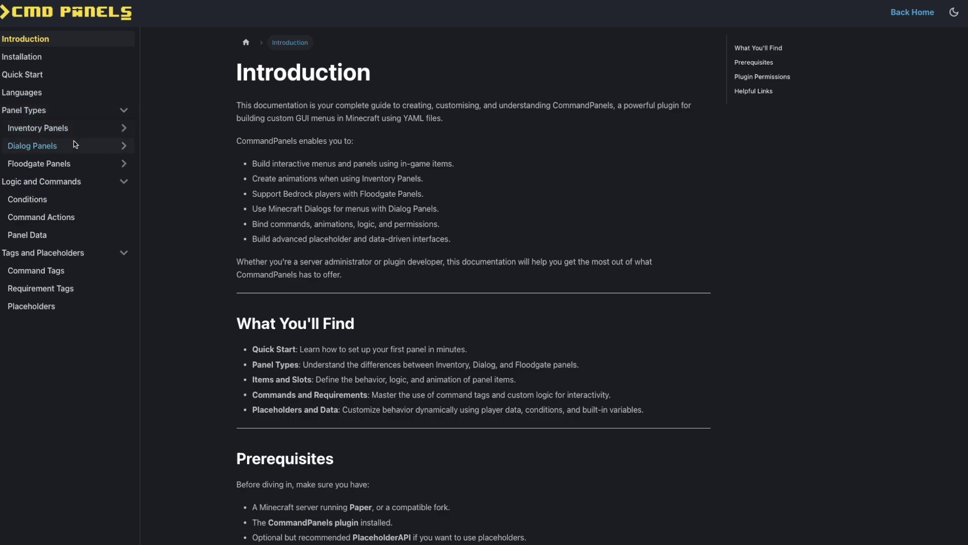
{"action": "left_click", "coordinate": [55, 182]}
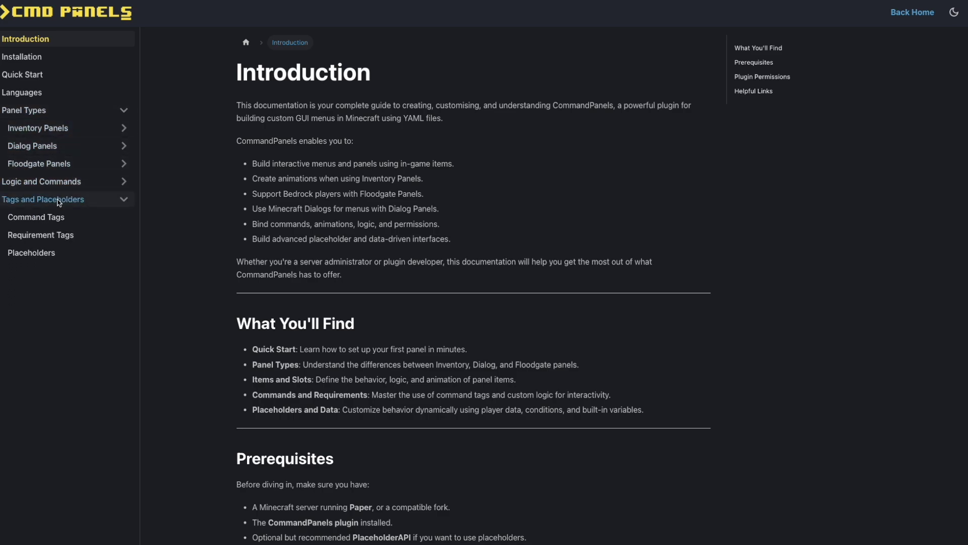
{"action": "left_click", "coordinate": [56, 199]}
{"action": "left_click", "coordinate": [50, 164]}
{"action": "left_click", "coordinate": [46, 147]}
{"action": "left_click", "coordinate": [40, 128]}
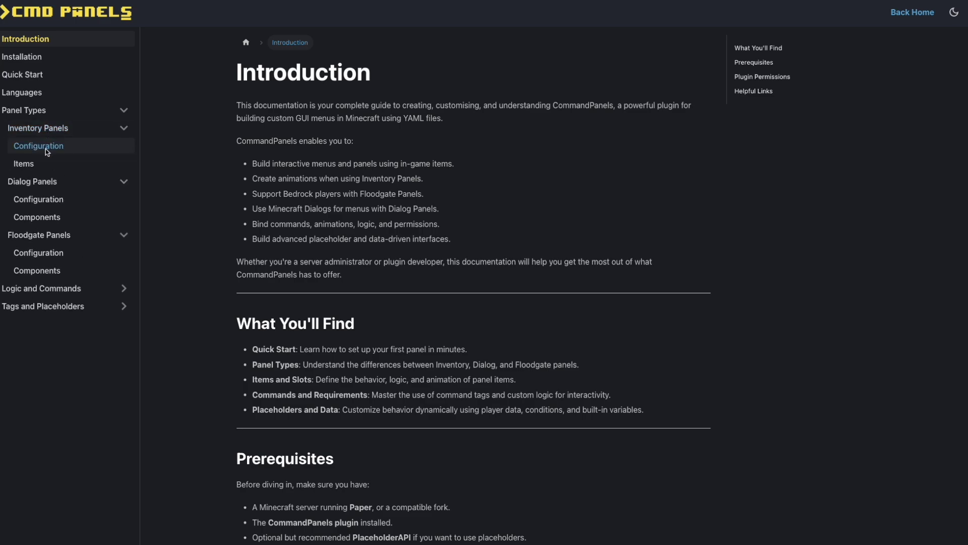
{"action": "left_click", "coordinate": [40, 145]}
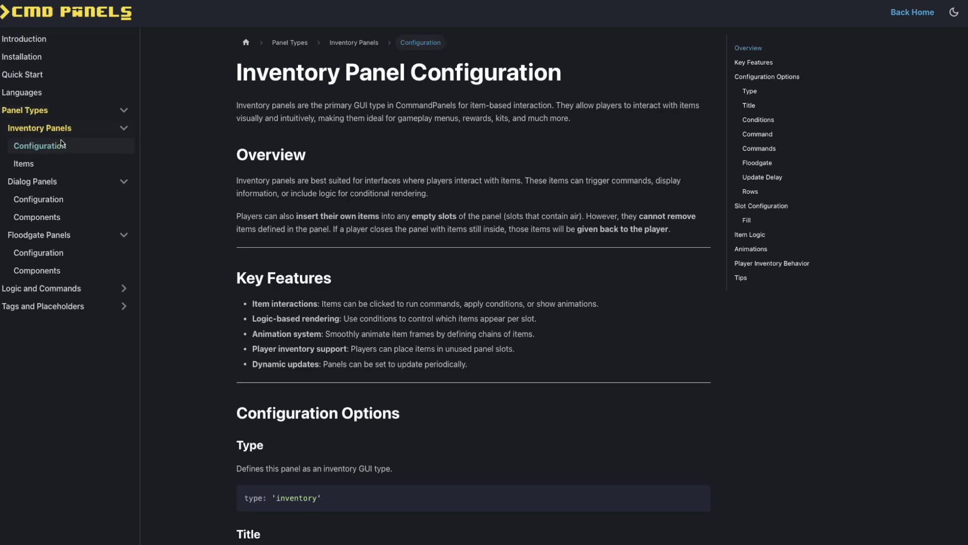
Open the inventory Items page and scroll to the Item Model example with template:sword.
{"action": "scroll", "coordinate": [489, 205], "scroll_direction": "down", "scroll_amount": 20}
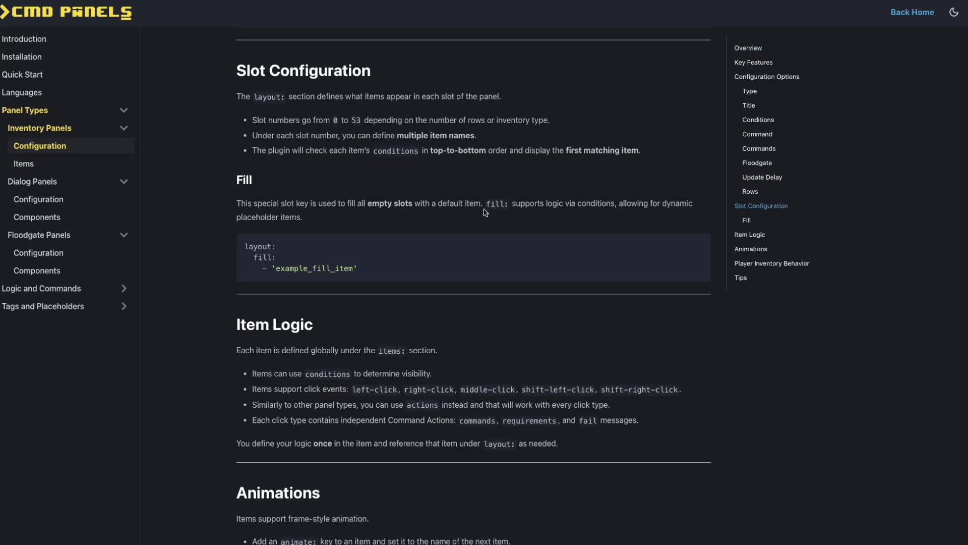
{"action": "scroll", "coordinate": [491, 207], "scroll_direction": "down", "scroll_amount": 10}
{"action": "scroll", "coordinate": [499, 218], "scroll_direction": "up", "scroll_amount": 20}
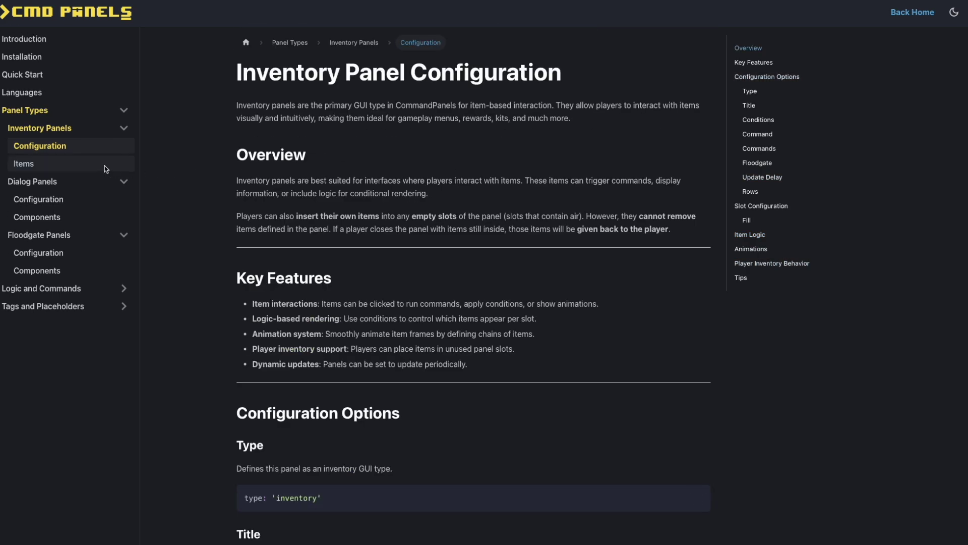
{"action": "left_click", "coordinate": [39, 165]}
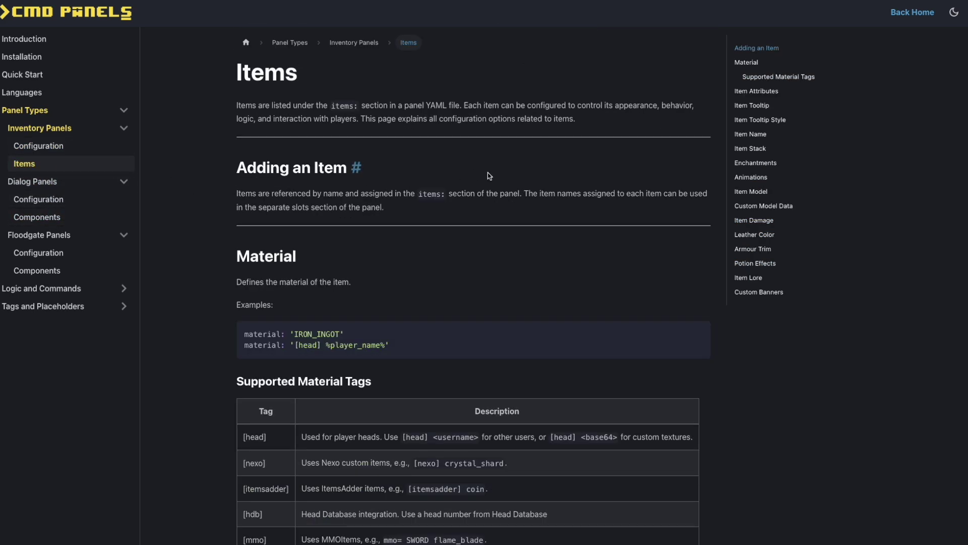
{"action": "scroll", "coordinate": [488, 176], "scroll_direction": "down", "scroll_amount": 15}
{"action": "scroll", "coordinate": [489, 185], "scroll_direction": "down", "scroll_amount": 6}
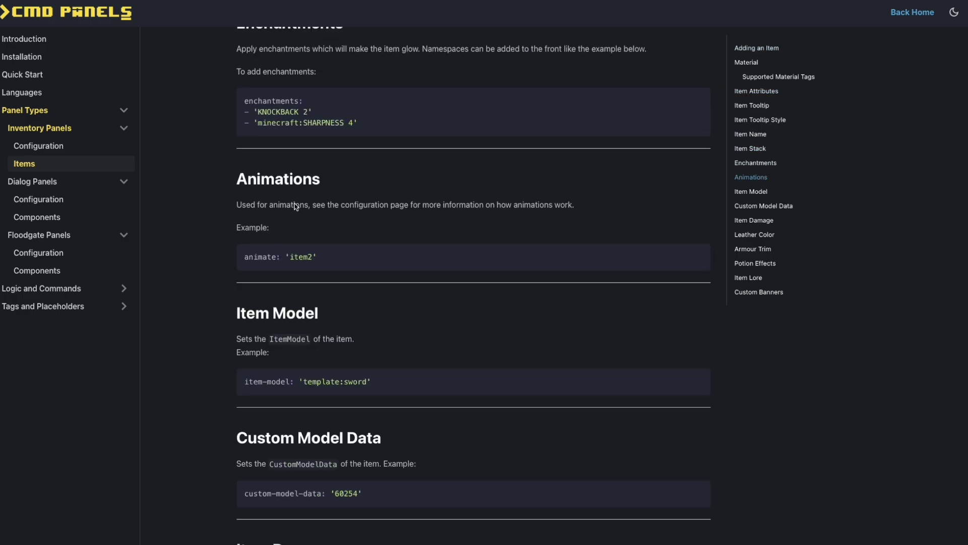
{"action": "scroll", "coordinate": [297, 207], "scroll_direction": "down", "scroll_amount": 6}
{"action": "double_click", "coordinate": [352, 175]}
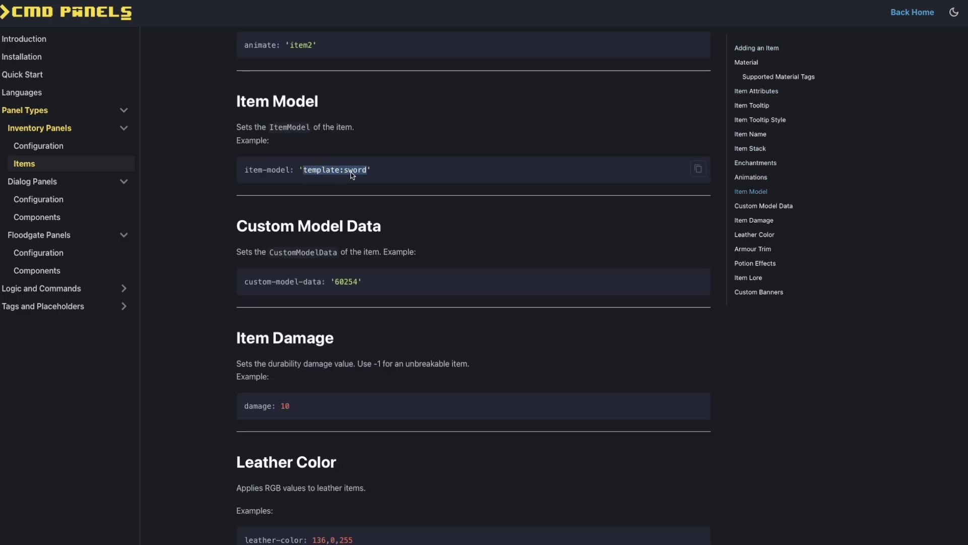
{"action": "left_click", "coordinate": [348, 286]}
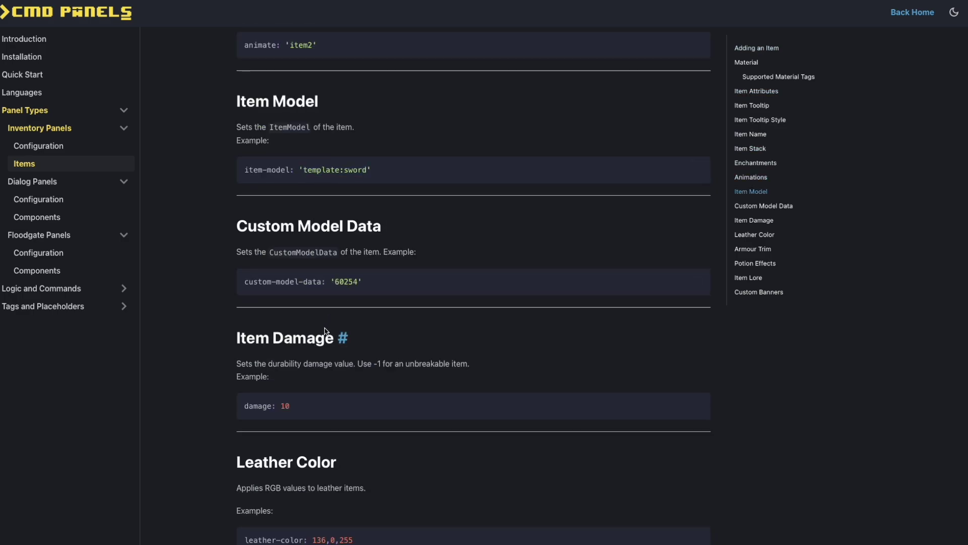